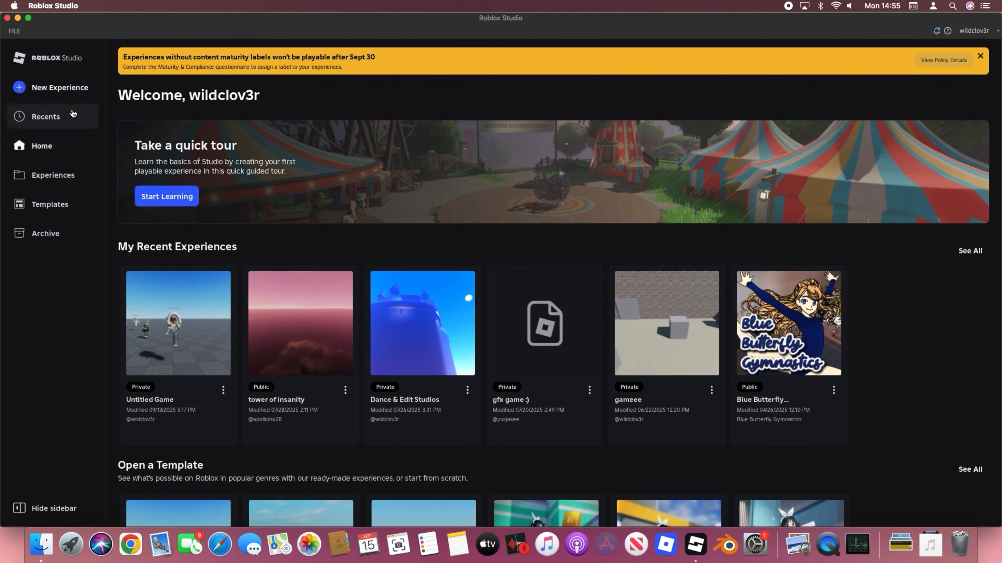
Create a new baseplate experience and delete the spawn location from it
{"action": "left_click", "coordinate": [73, 94]}
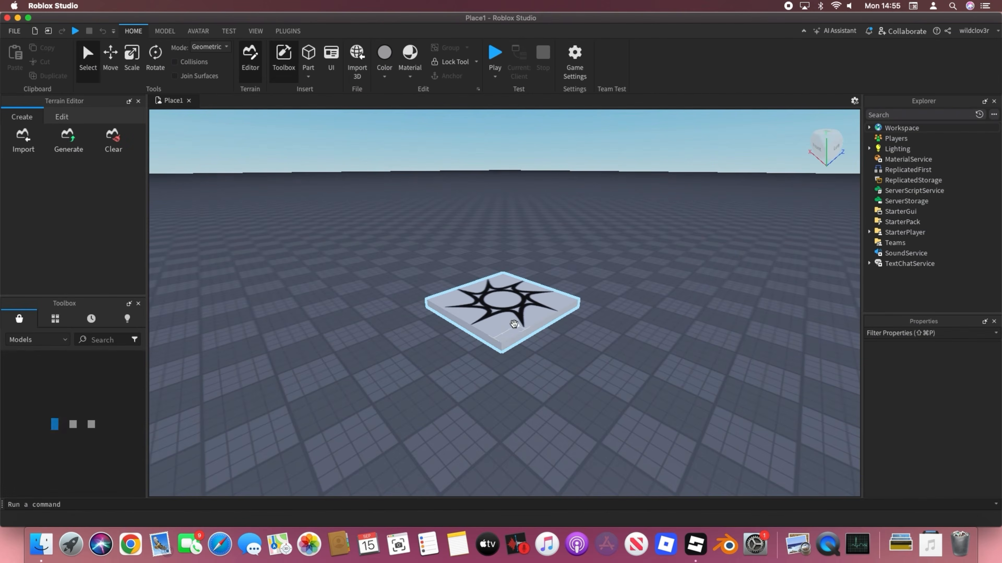
{"action": "left_click", "coordinate": [513, 323]}
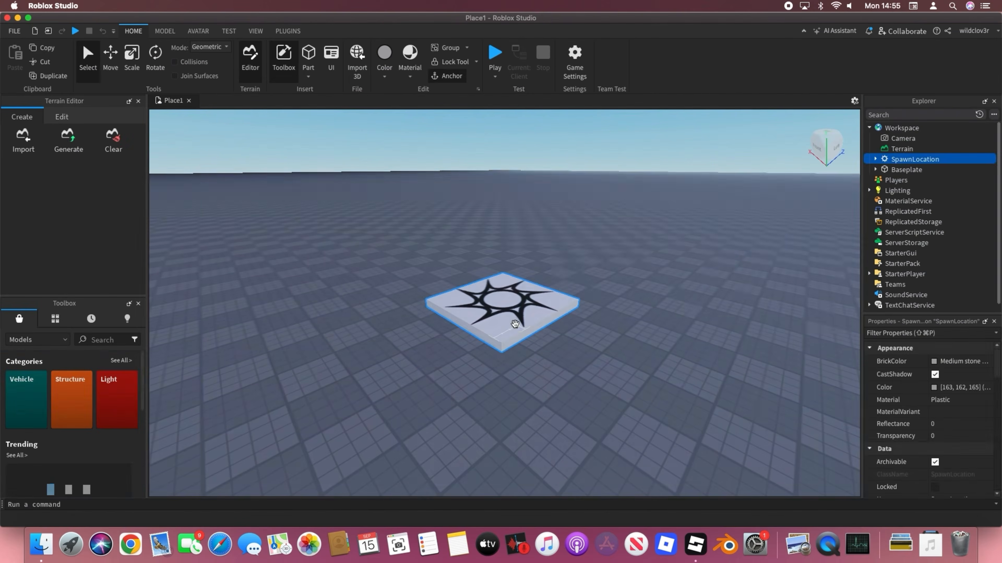
{"action": "key", "text": "Delete"}
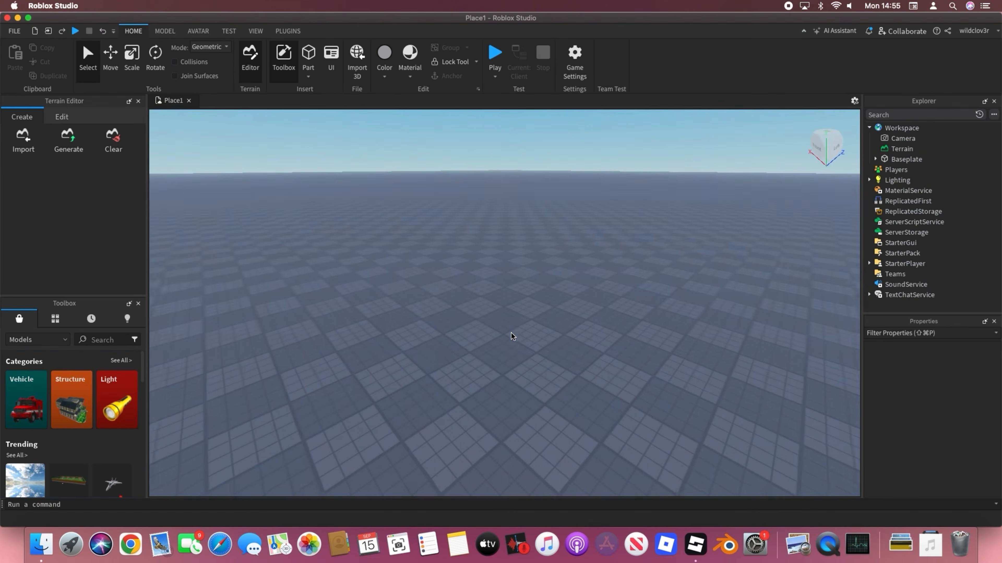
{"action": "right_click_drag", "start_coordinate": [511, 333], "coordinate": [512, 335]}
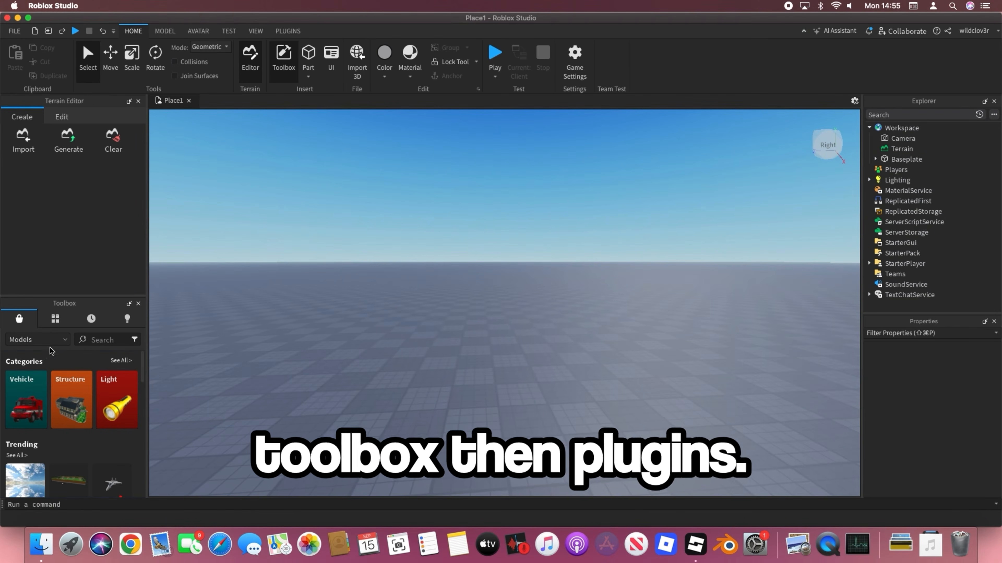
Search the toolbox's plugins for "avatar importer" and check the details of the Avatar Importer plugin by Cytronyx
{"action": "left_click", "coordinate": [43, 340]}
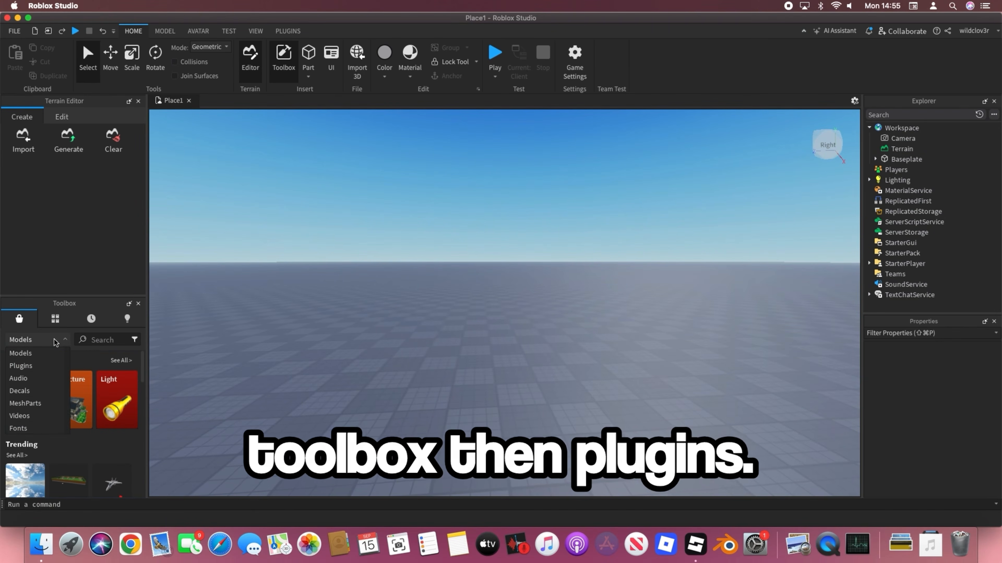
{"action": "left_click", "coordinate": [47, 367]}
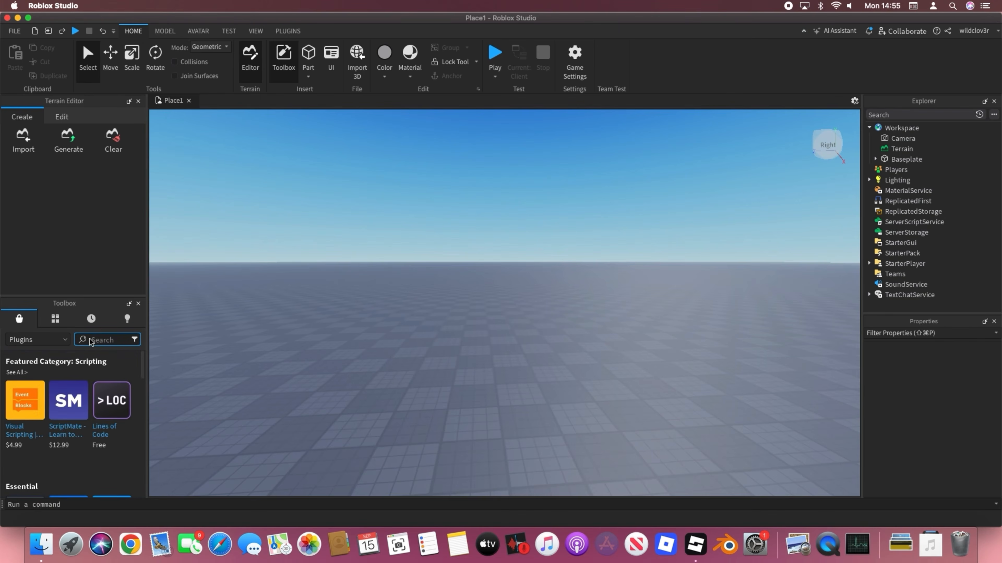
{"action": "type", "text": "avatar importer"}
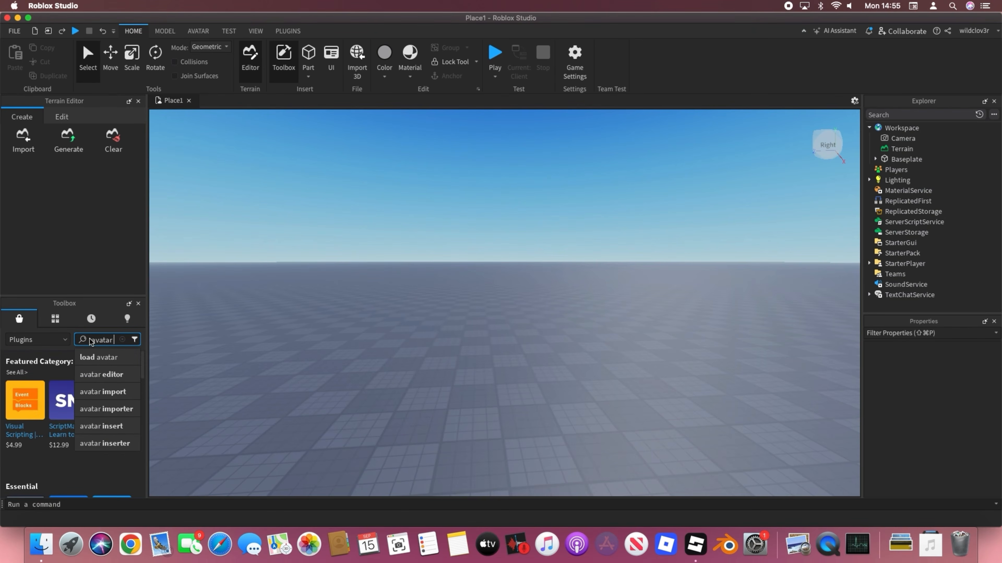
{"action": "key", "text": "Return"}
{"action": "left_click", "coordinate": [17, 434]}
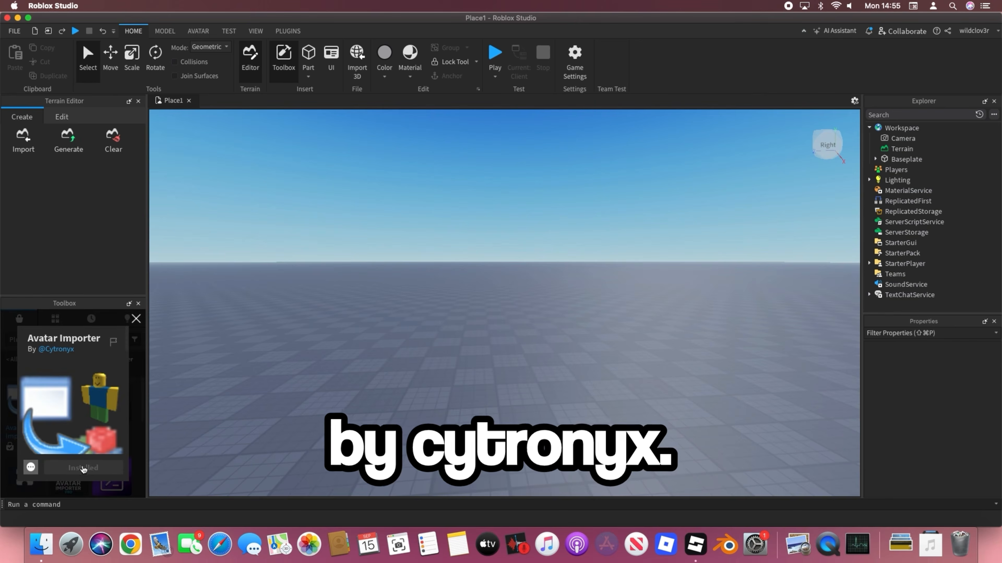
{"action": "left_click", "coordinate": [136, 320]}
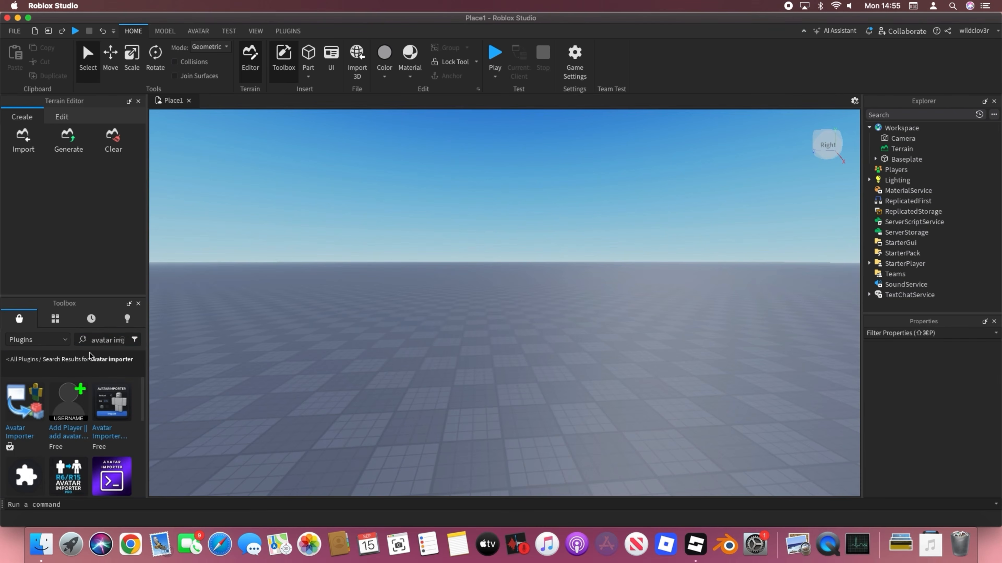
Search the toolbox's plugins for "legacy animation editor" and check the details of the Legacy Animation Editor plugin
{"action": "left_click", "coordinate": [123, 339]}
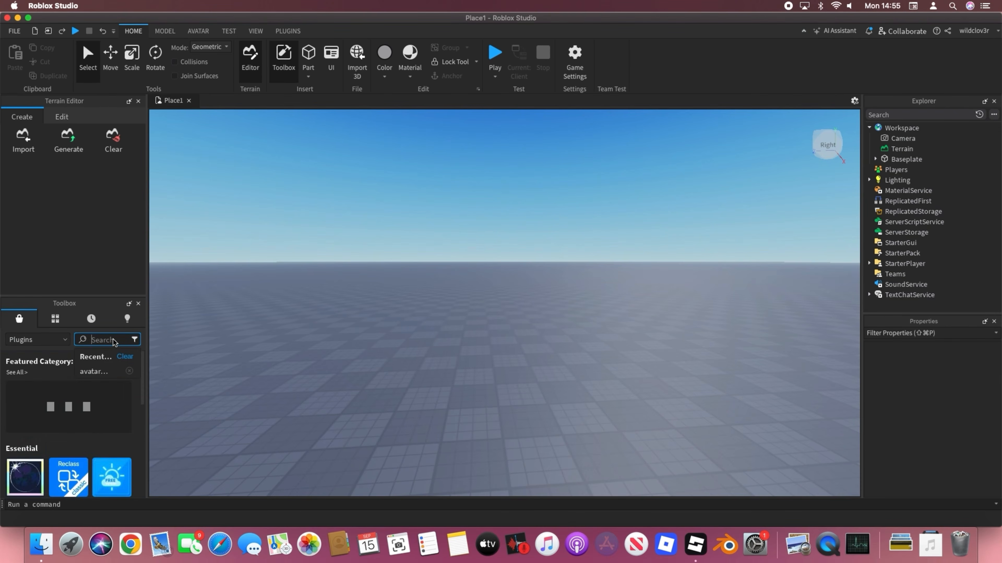
{"action": "type", "text": "l"}
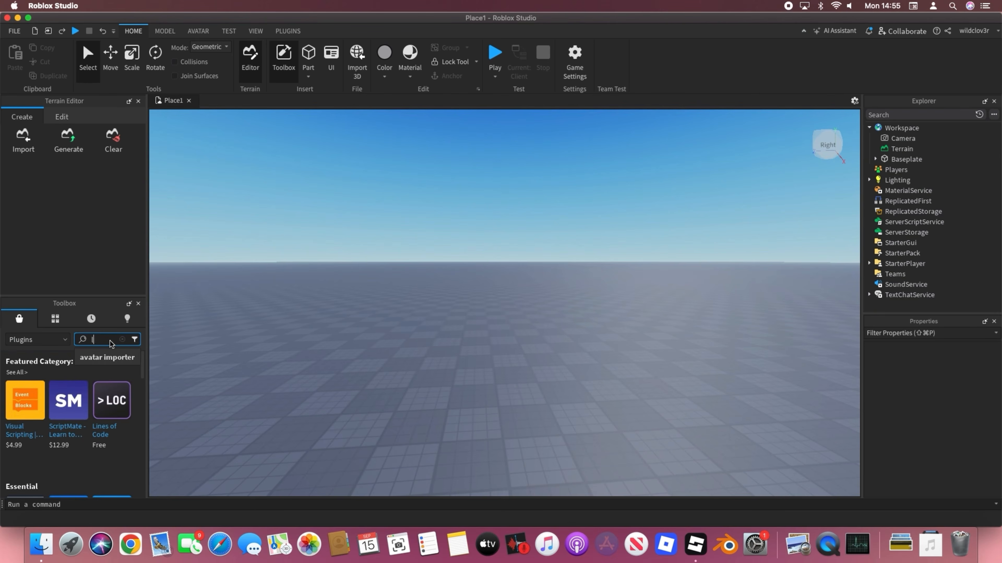
{"action": "type", "text": "egacy anim"}
{"action": "type", "text": "ation editor"}
{"action": "key", "text": "Return"}
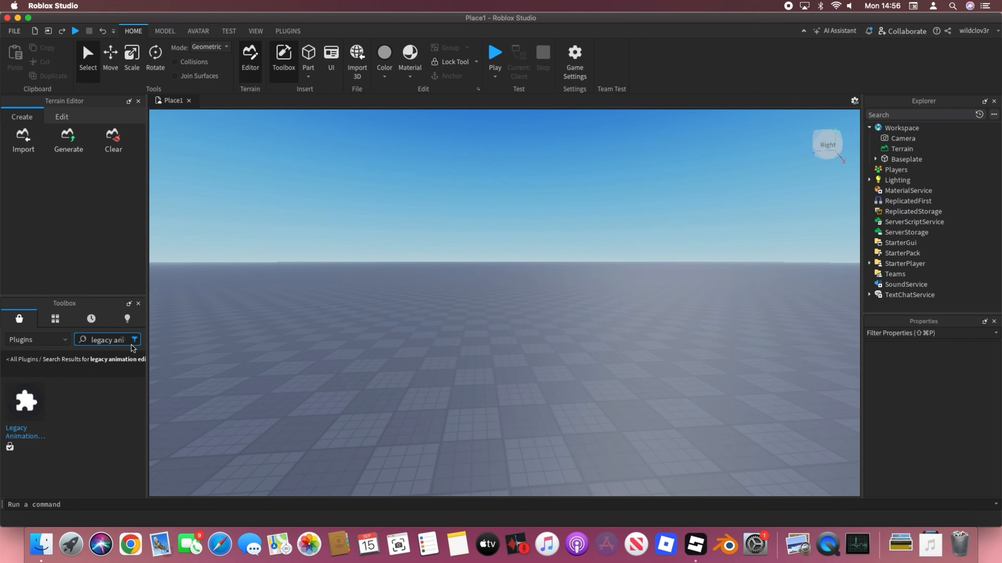
{"action": "left_click", "coordinate": [20, 431]}
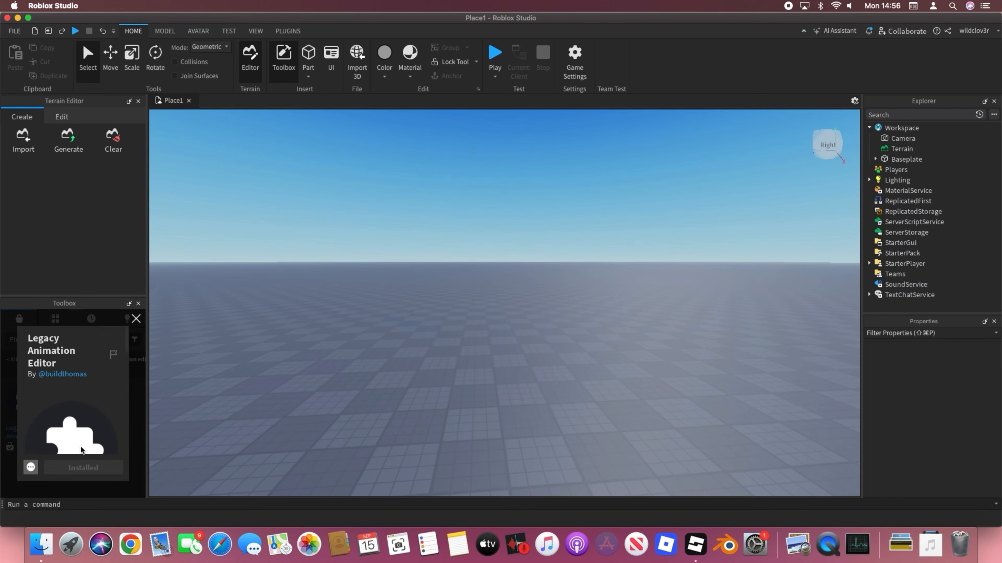
{"action": "left_click", "coordinate": [137, 318]}
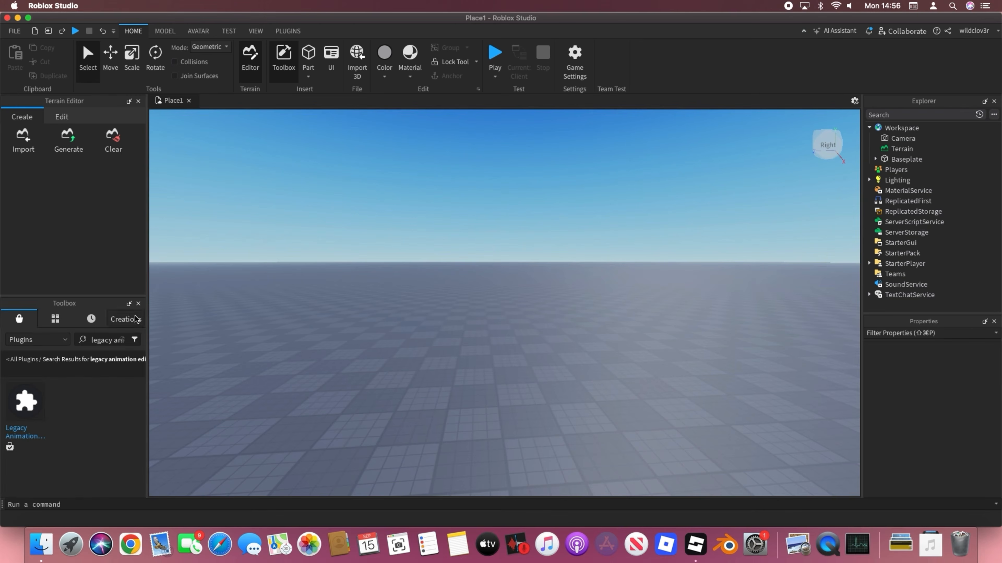
Import the avatar as an R15 rig with Avatar Importer by entering the account username, and close the importer
{"action": "left_click", "coordinate": [287, 31]}
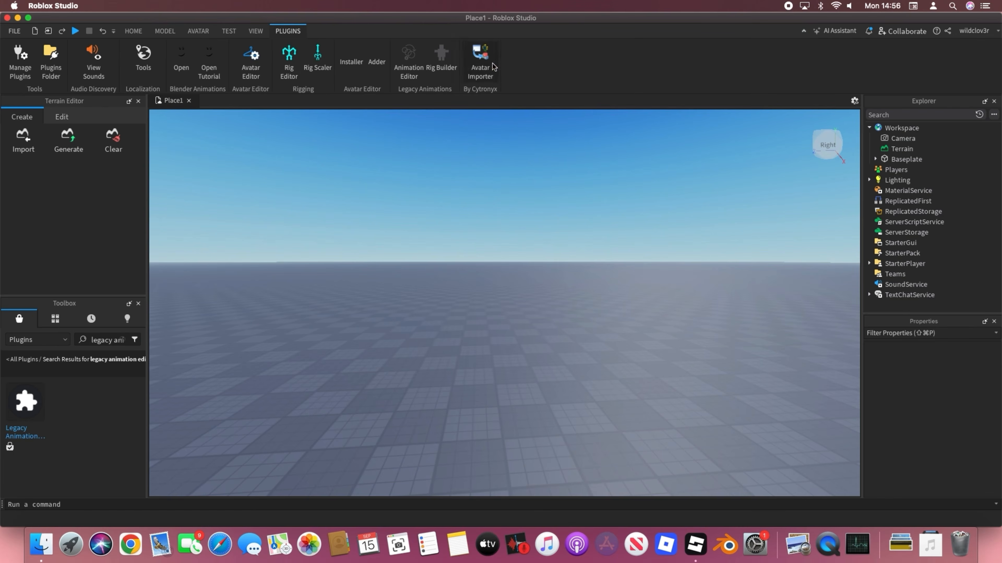
{"action": "left_click", "coordinate": [479, 63]}
{"action": "left_click", "coordinate": [266, 307]}
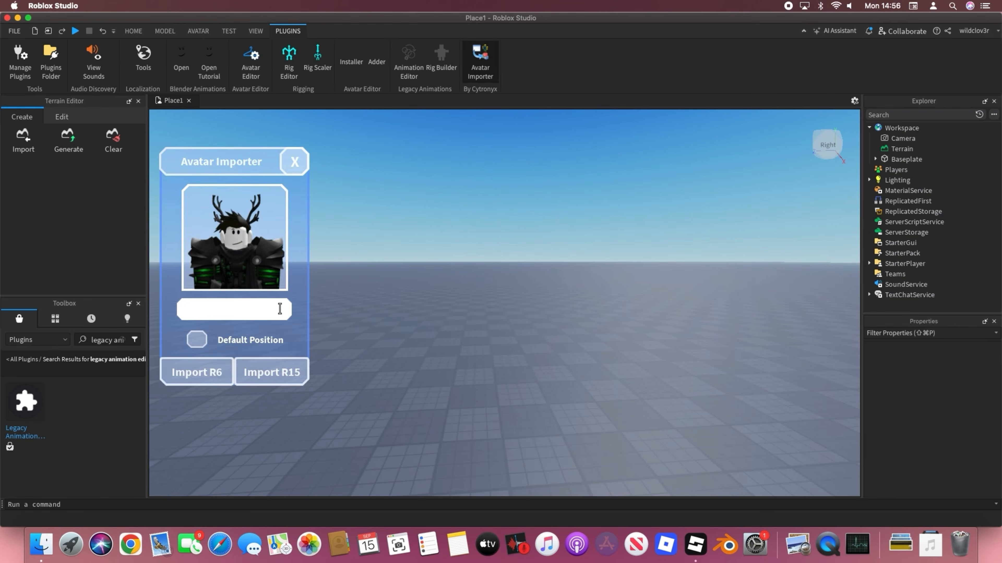
{"action": "type", "text": "wildclov3r"}
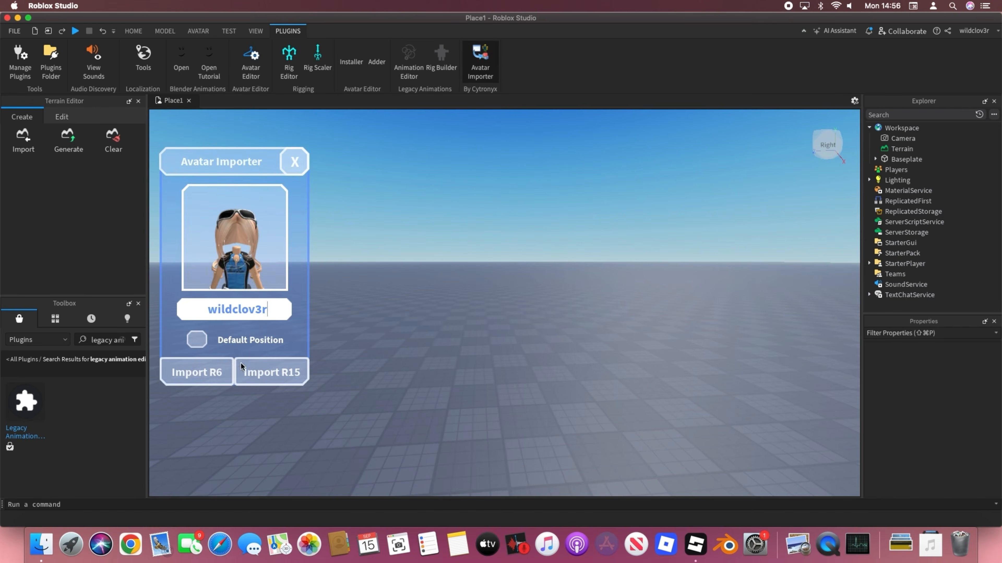
{"action": "left_click", "coordinate": [268, 373]}
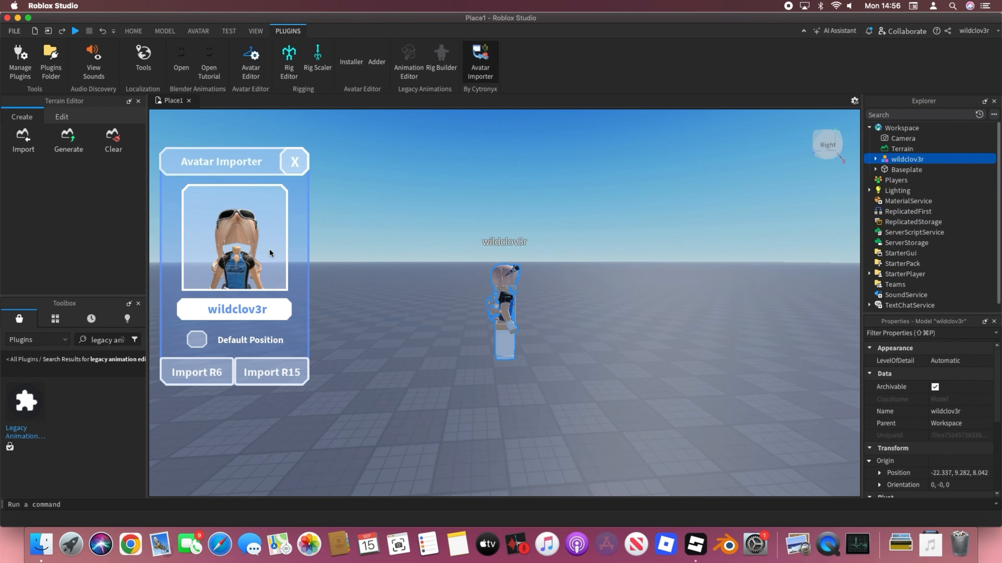
{"action": "left_click", "coordinate": [295, 165]}
Move the imported avatar straight down about 6 studs so that it stands on the baseplate
{"action": "left_click", "coordinate": [572, 345]}
{"action": "right_click_drag", "start_coordinate": [571, 345], "coordinate": [572, 346]}
{"action": "key", "text": "d"}
{"action": "key", "text": "s"}
{"action": "key", "text": "w"}
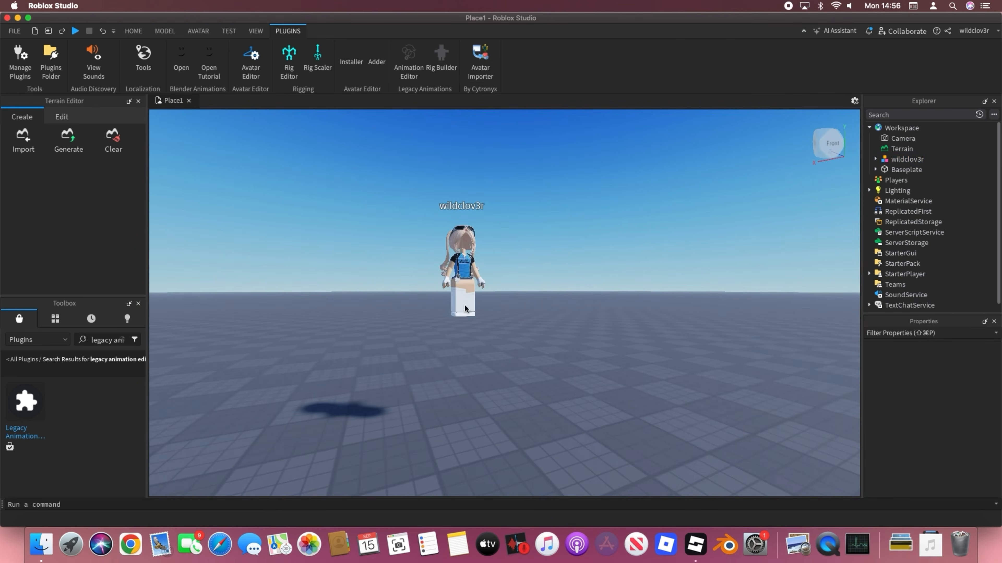
{"action": "left_click", "coordinate": [457, 286]}
{"action": "left_click", "coordinate": [134, 31]}
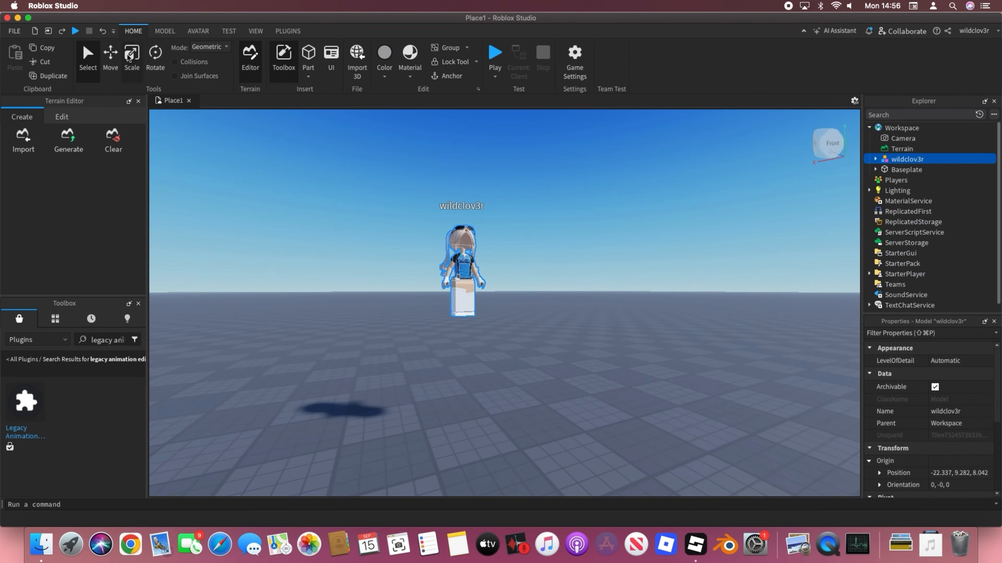
{"action": "left_click", "coordinate": [108, 67]}
{"action": "left_click_drag", "start_coordinate": [449, 328], "coordinate": [459, 399]}
{"action": "left_click", "coordinate": [594, 363]}
{"action": "right_click_drag", "start_coordinate": [594, 363], "coordinate": [595, 363]}
Load the avatar as the rig to animate in the legacy Animation Editor
{"action": "left_click", "coordinate": [491, 292]}
{"action": "left_click", "coordinate": [293, 34]}
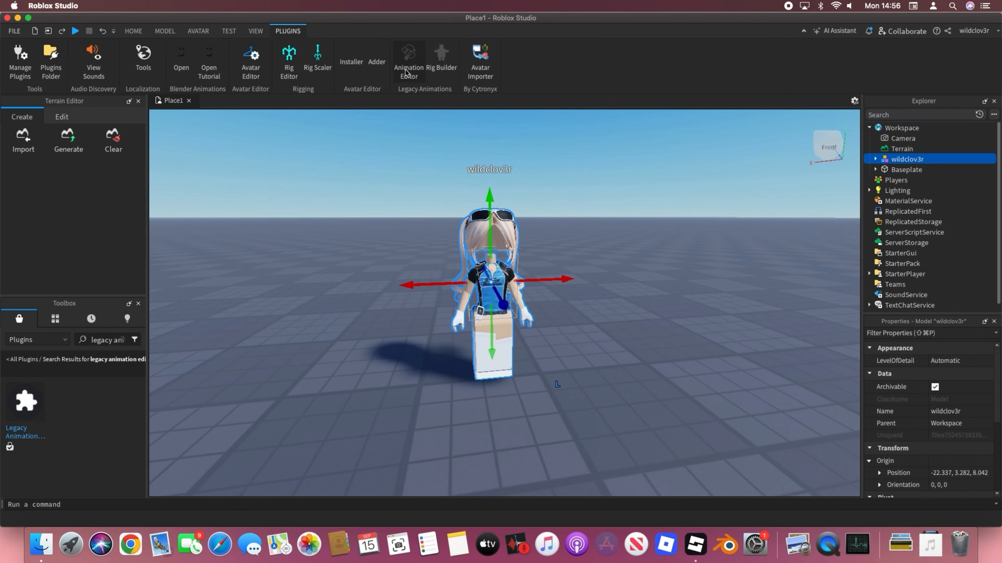
{"action": "left_click", "coordinate": [406, 72]}
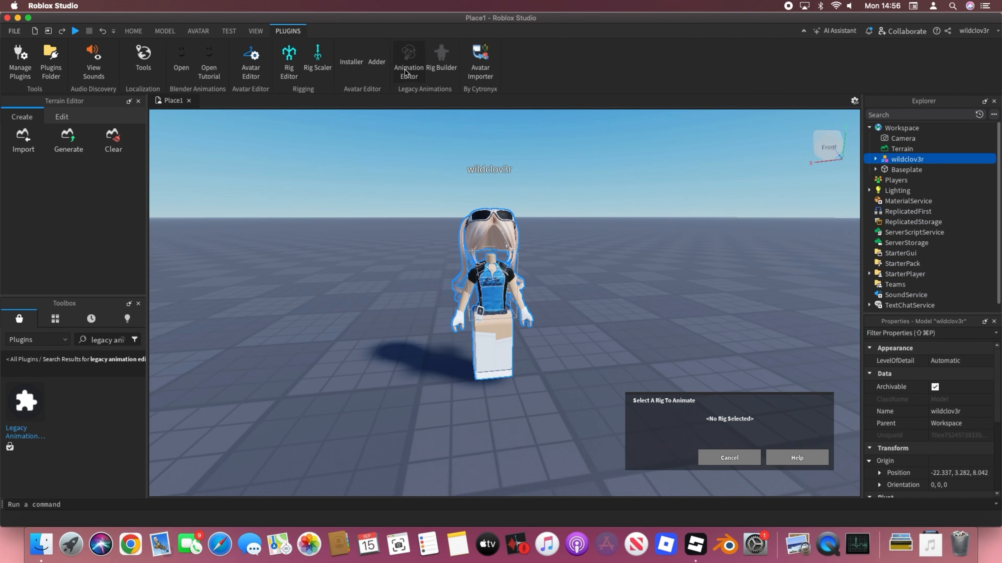
{"action": "left_click", "coordinate": [493, 296]}
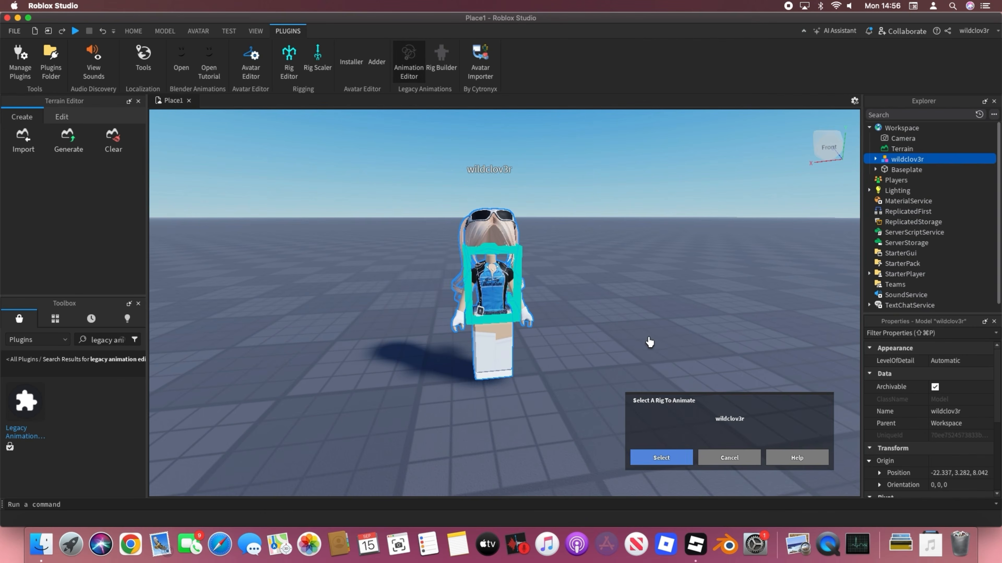
{"action": "left_click", "coordinate": [657, 457]}
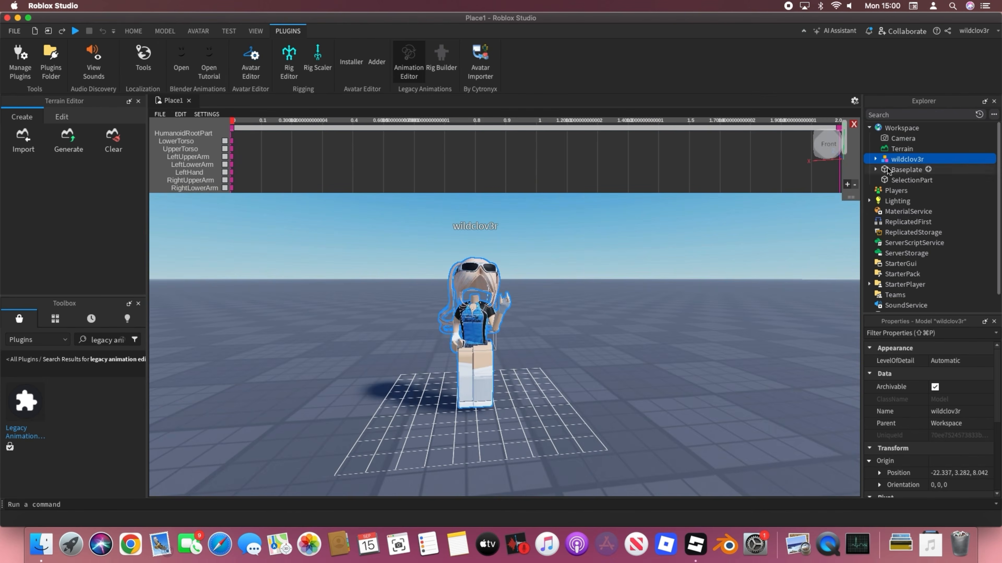
Close the legacy Animation Editor on the posed avatar, accepting the loss of unsaved progress
{"action": "mouse_move", "coordinate": [906, 162]}
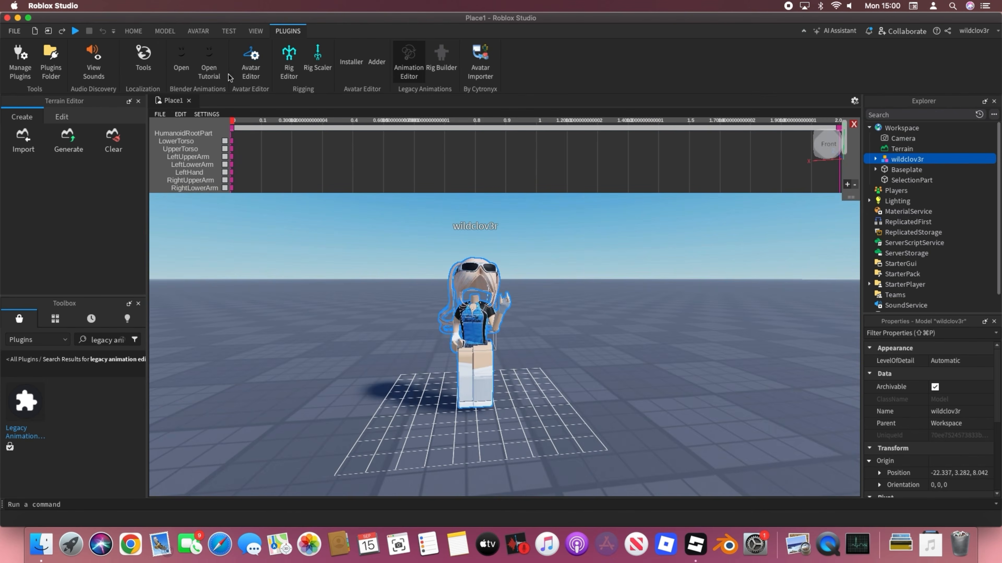
{"action": "left_click", "coordinate": [134, 32]}
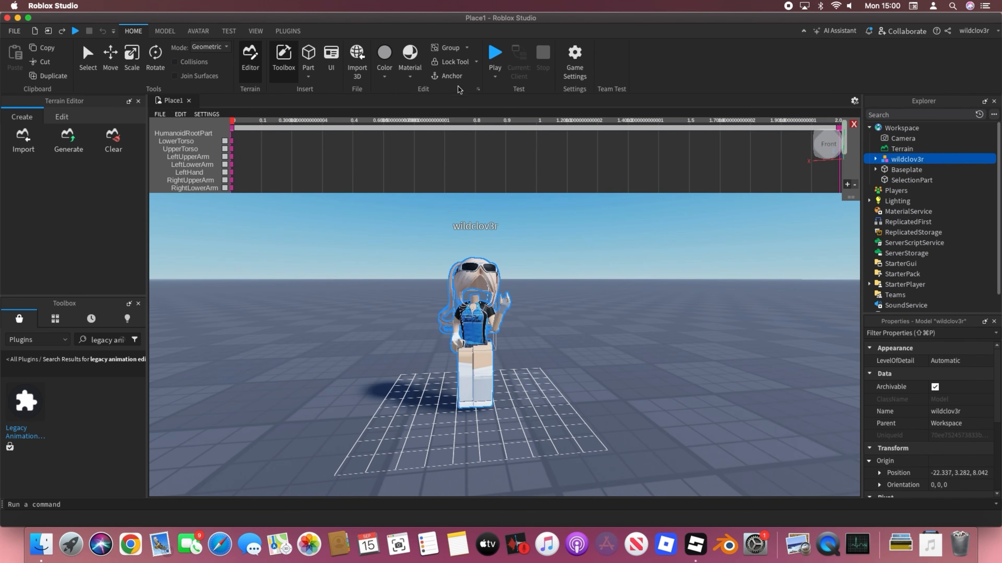
{"action": "left_click", "coordinate": [287, 31]}
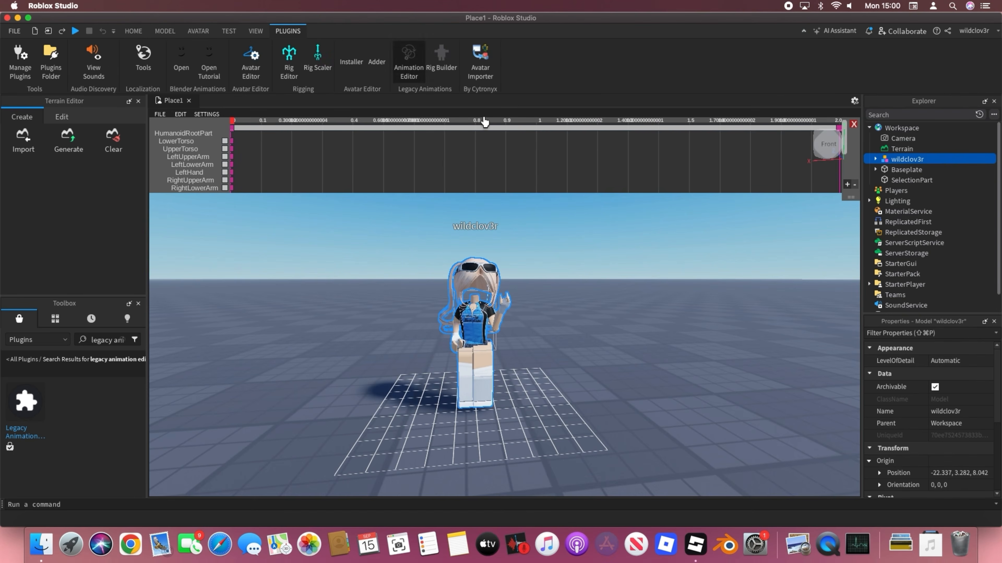
{"action": "left_click", "coordinate": [401, 58]}
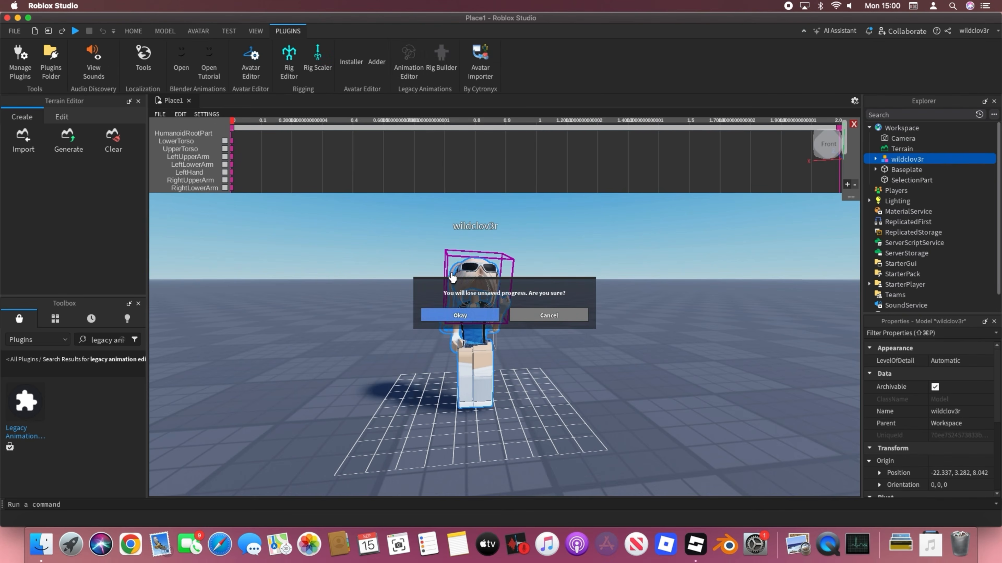
{"action": "left_click", "coordinate": [476, 314]}
{"action": "left_click", "coordinate": [608, 315]}
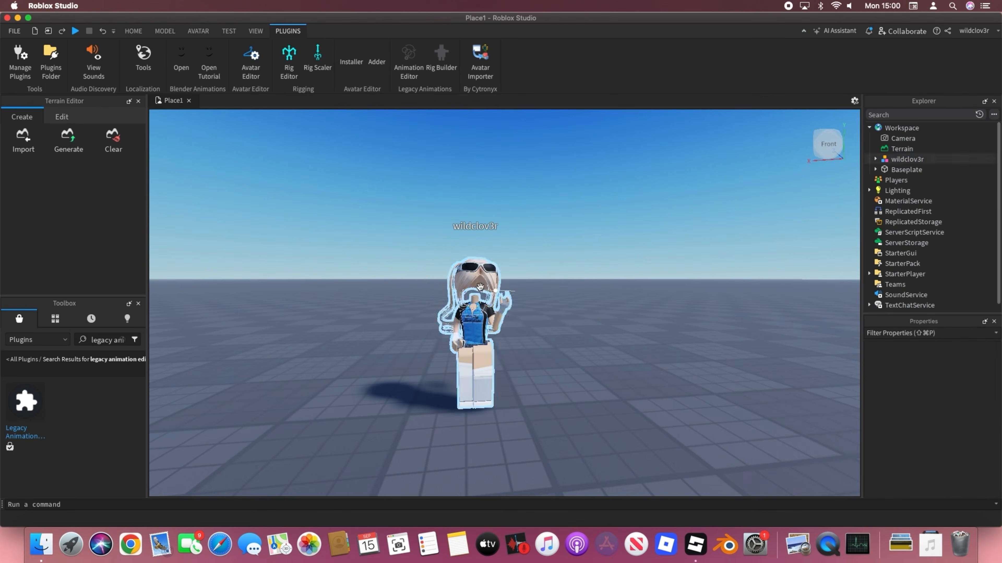
Select the whole posed avatar model, including its accessories, and export it with Export Selection
{"action": "left_click", "coordinate": [485, 280]}
{"action": "left_click", "coordinate": [876, 159]}
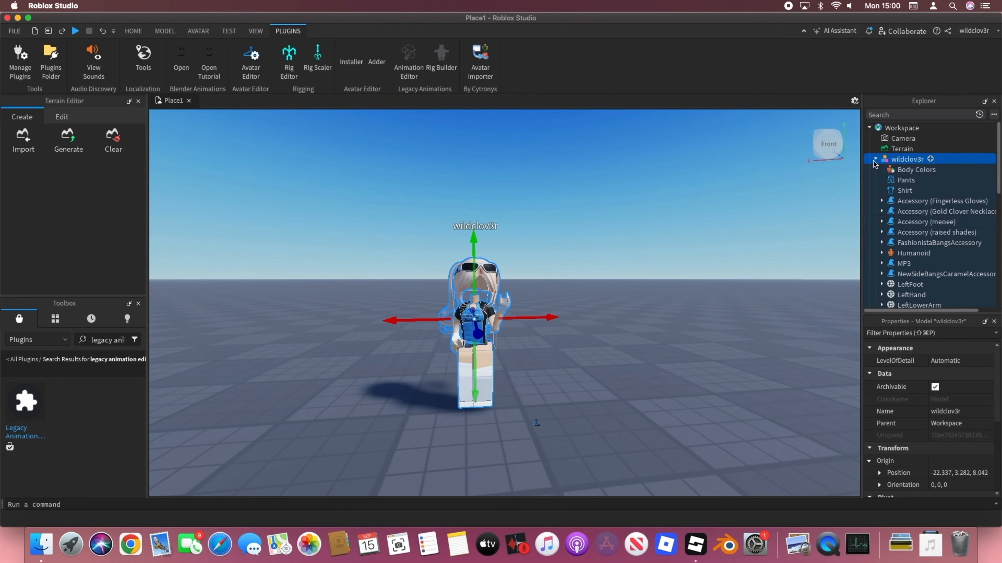
{"action": "left_click", "coordinate": [920, 202]}
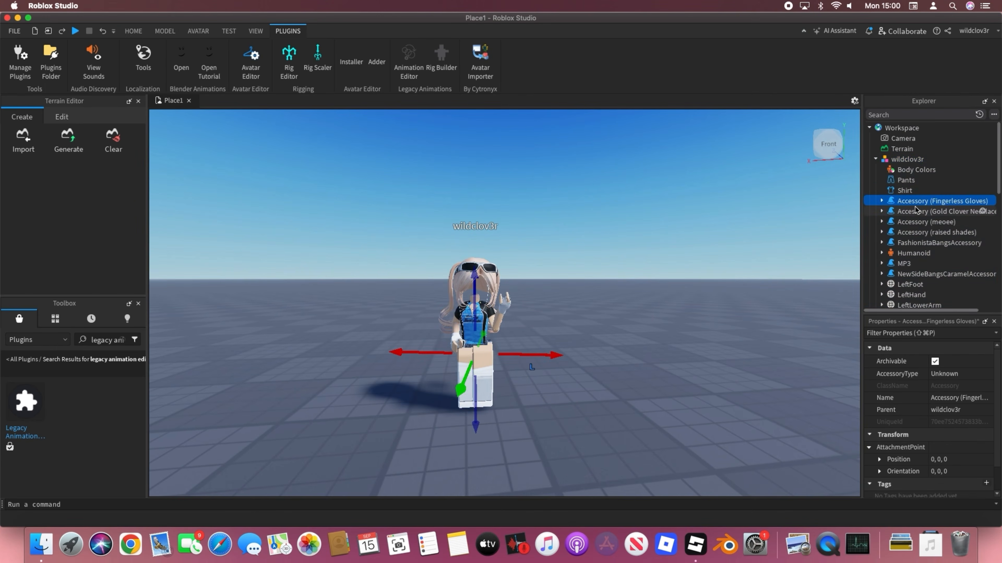
{"action": "right_click", "coordinate": [904, 160]}
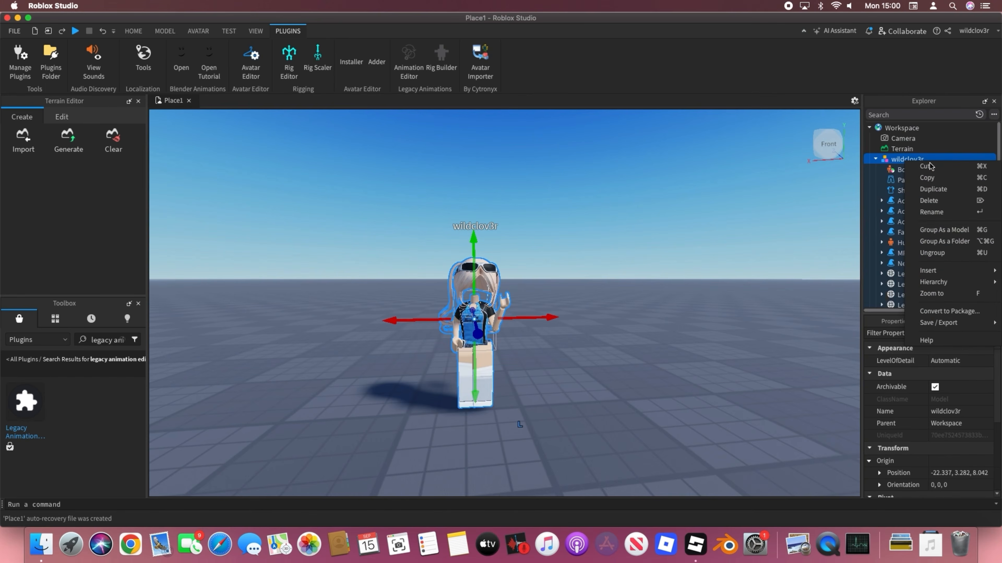
{"action": "mouse_move", "coordinate": [953, 327]}
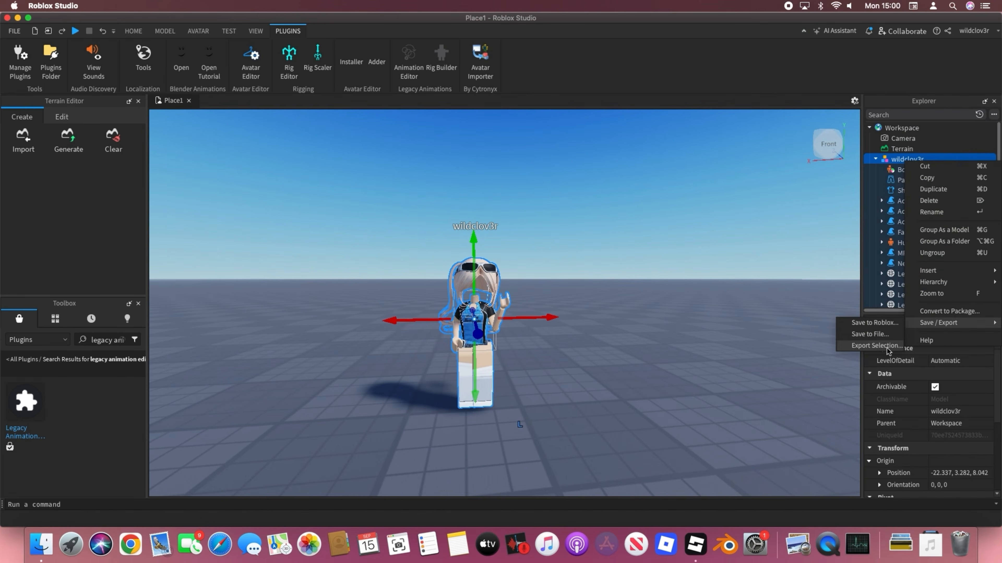
{"action": "left_click", "coordinate": [862, 343]}
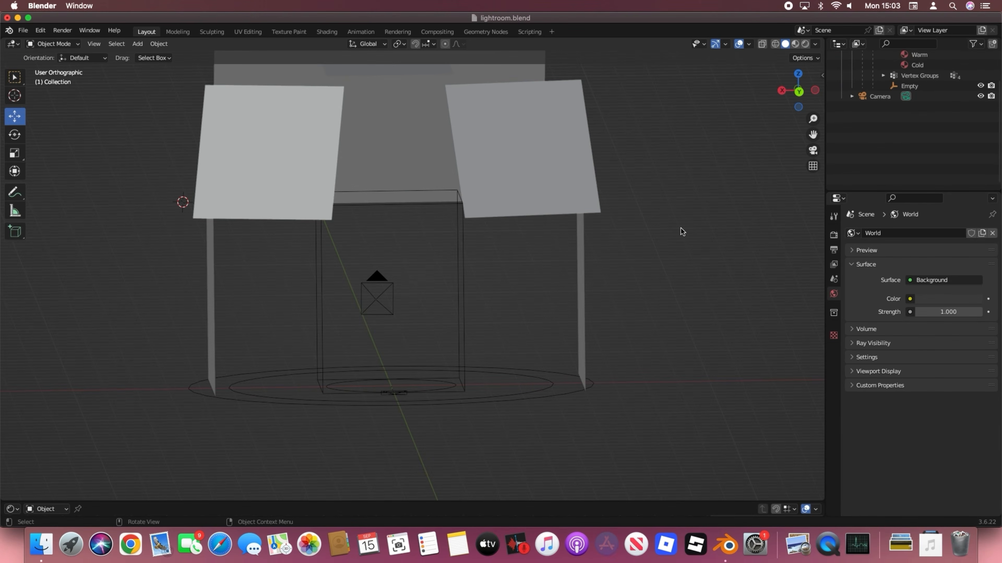
Import the exported posed avatar "pose for 3d edit tut" into the lightroom scene
{"action": "scroll", "coordinate": [681, 228], "scroll_direction": "down", "scroll_amount": 5}
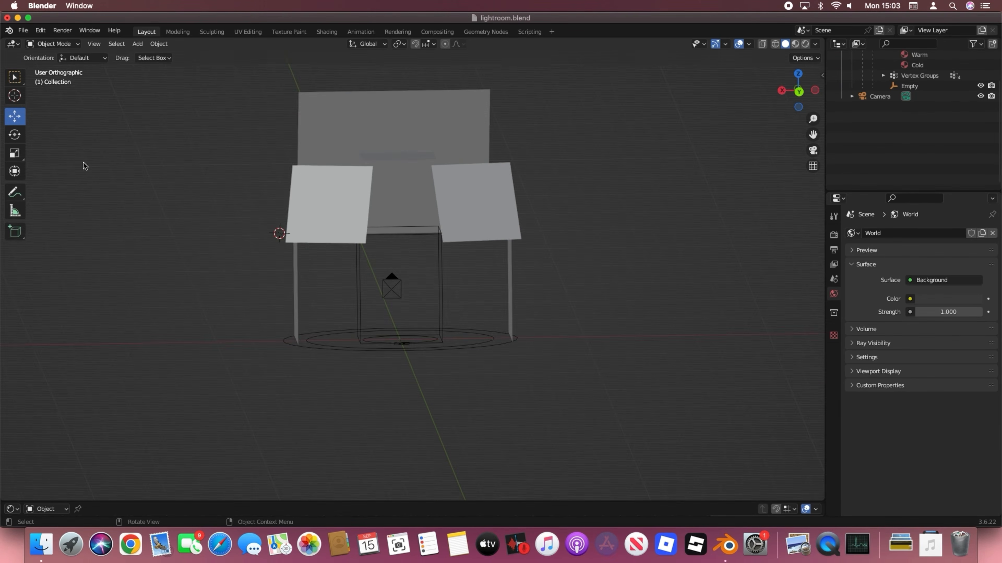
{"action": "left_click", "coordinate": [23, 32]}
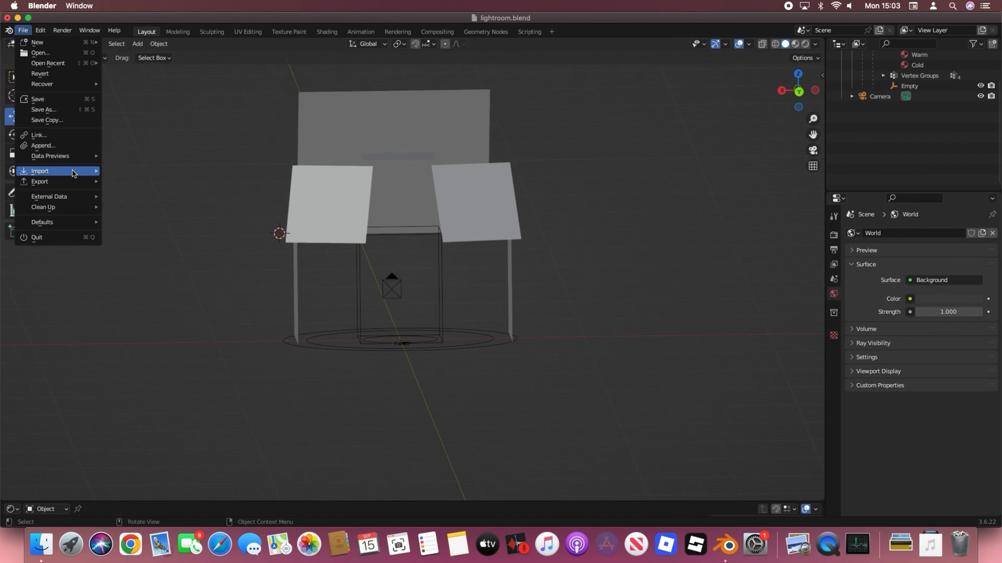
{"action": "mouse_move", "coordinate": [87, 174]}
{"action": "left_click", "coordinate": [150, 213]}
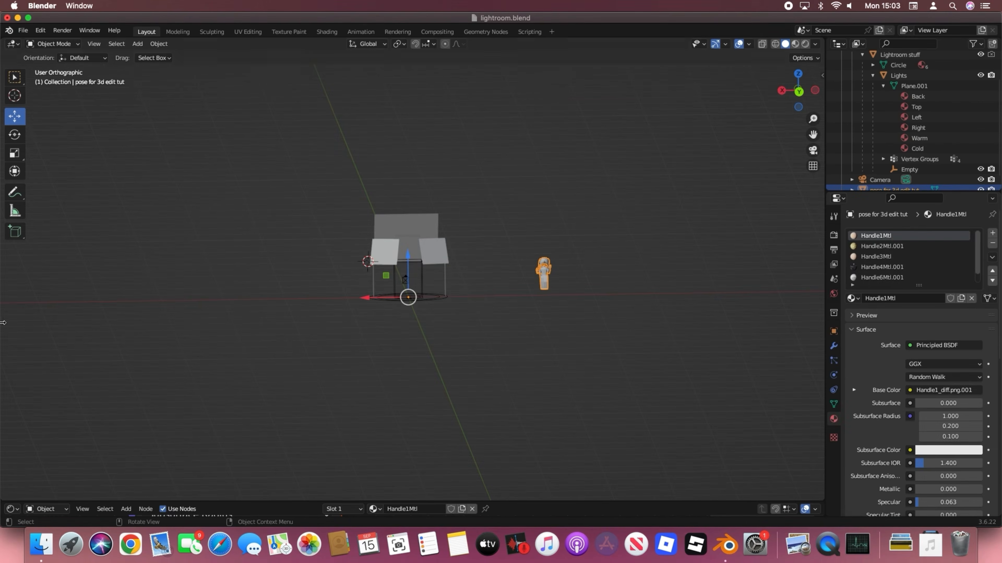
Set the imported avatar's origin to its geometry
{"action": "scroll", "coordinate": [198, 336], "scroll_direction": "down", "scroll_amount": 5}
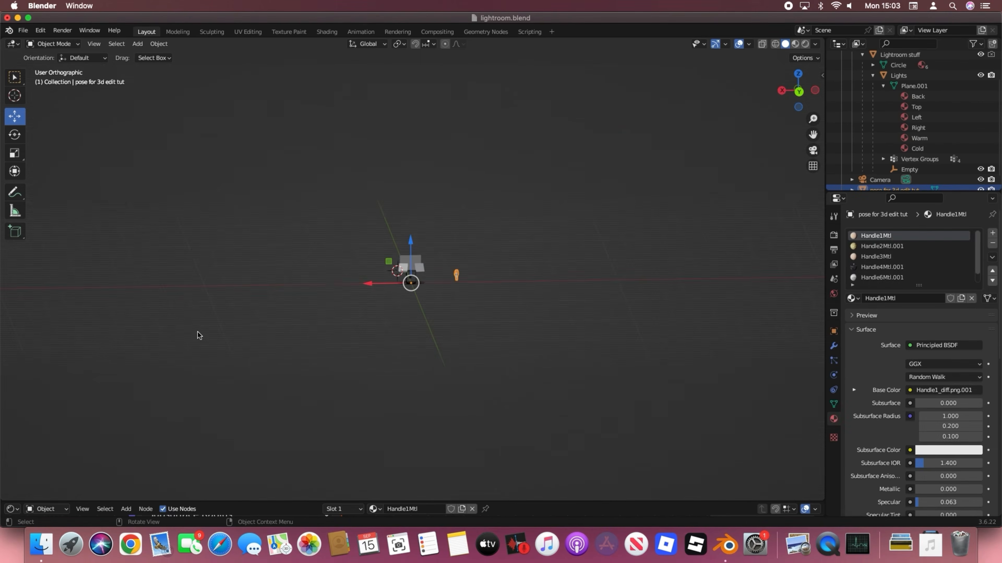
{"action": "scroll", "coordinate": [58, 283], "scroll_direction": "down", "scroll_amount": 3}
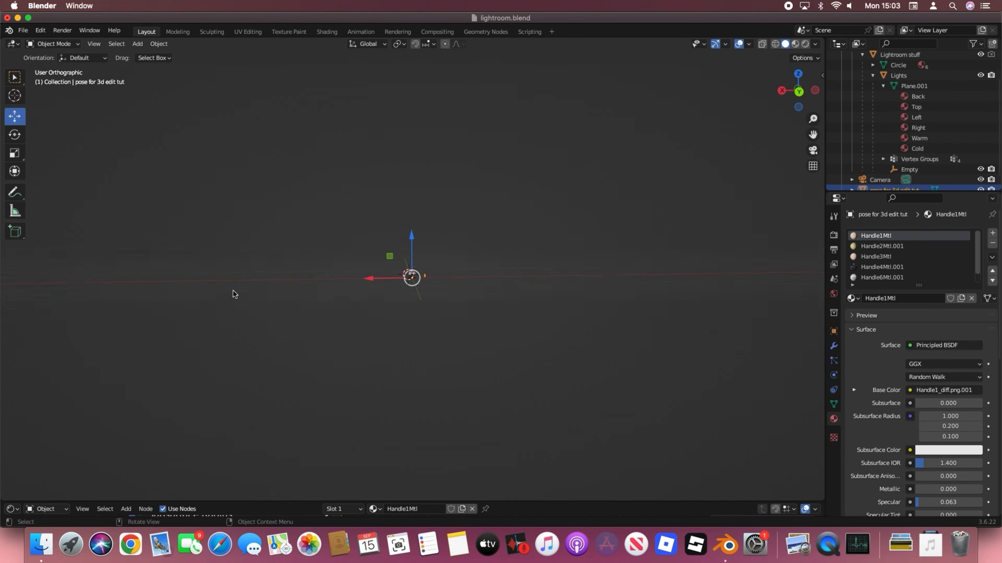
{"action": "scroll", "coordinate": [238, 297], "scroll_direction": "up", "scroll_amount": 8}
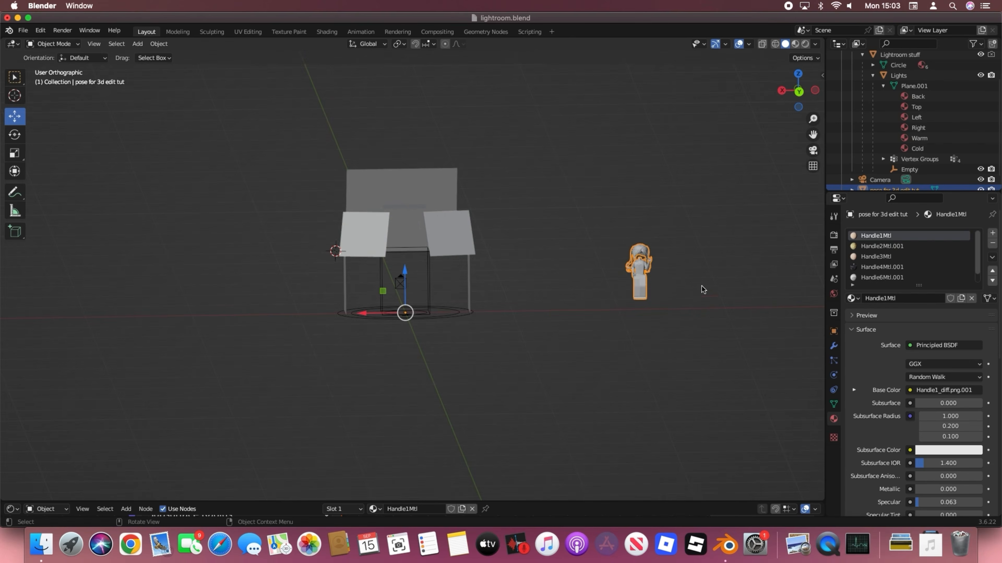
{"action": "right_click", "coordinate": [647, 271]}
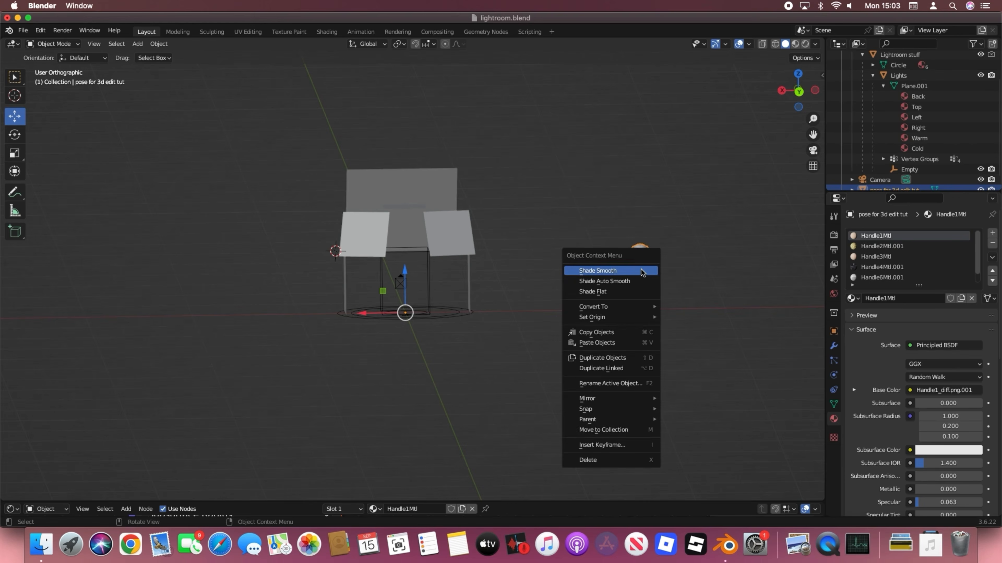
{"action": "mouse_move", "coordinate": [623, 318]}
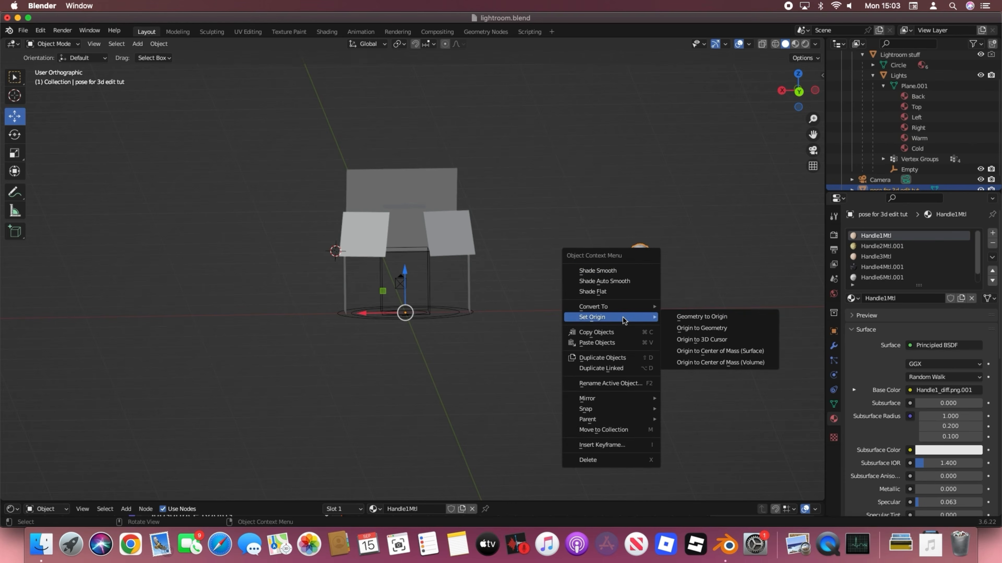
{"action": "left_click", "coordinate": [708, 328]}
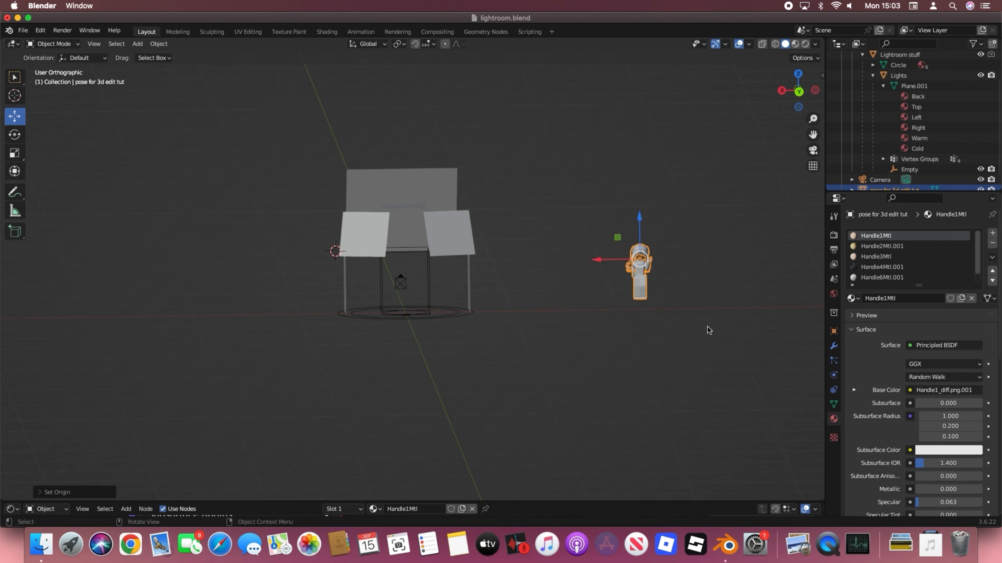
Move the avatar along X and then Y so that it stands in the middle of the light room
{"action": "left_click_drag", "start_coordinate": [612, 263], "coordinate": [374, 271]}
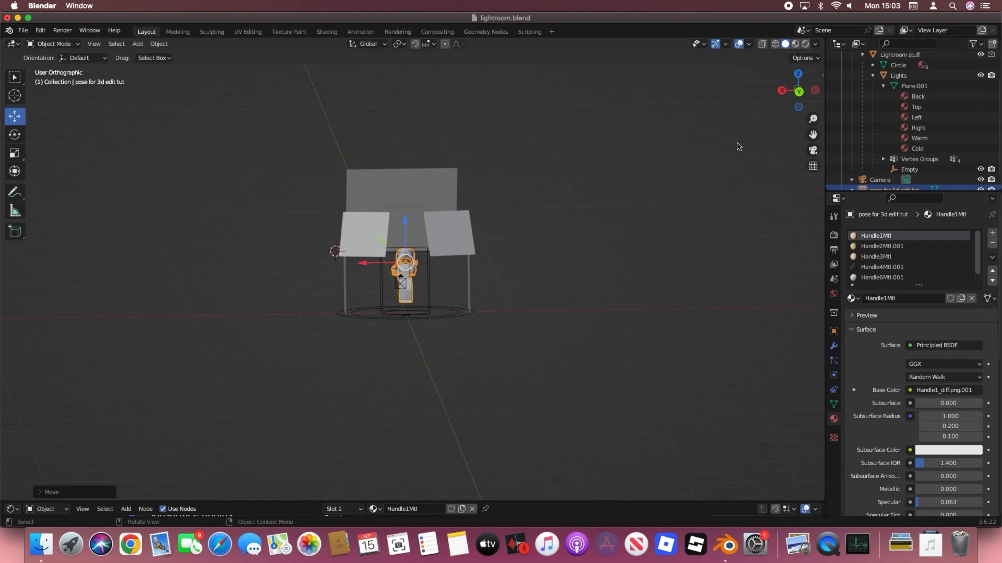
{"action": "left_click_drag", "start_coordinate": [800, 95], "coordinate": [800, 156]}
{"action": "left_click_drag", "start_coordinate": [378, 202], "coordinate": [381, 299]}
{"action": "scroll", "coordinate": [534, 265], "scroll_direction": "up", "scroll_amount": 5}
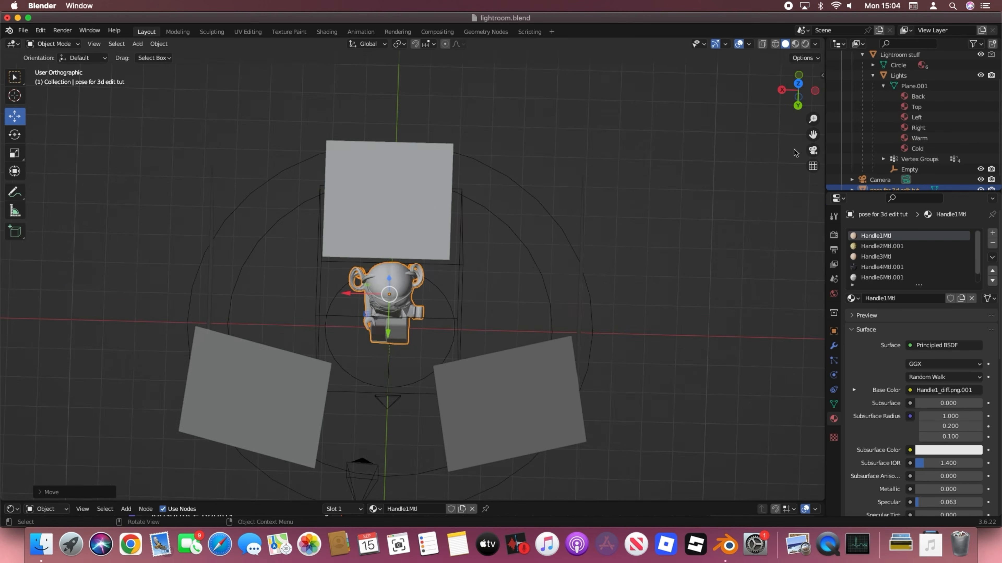
Select the avatar, expand its mesh to list its materials, and select the Handle1Mtl material
{"action": "left_click", "coordinate": [332, 269]}
{"action": "middle_click_drag", "start_coordinate": [334, 327], "coordinate": [331, 269]}
{"action": "scroll", "coordinate": [331, 269], "scroll_direction": "up", "scroll_amount": 2}
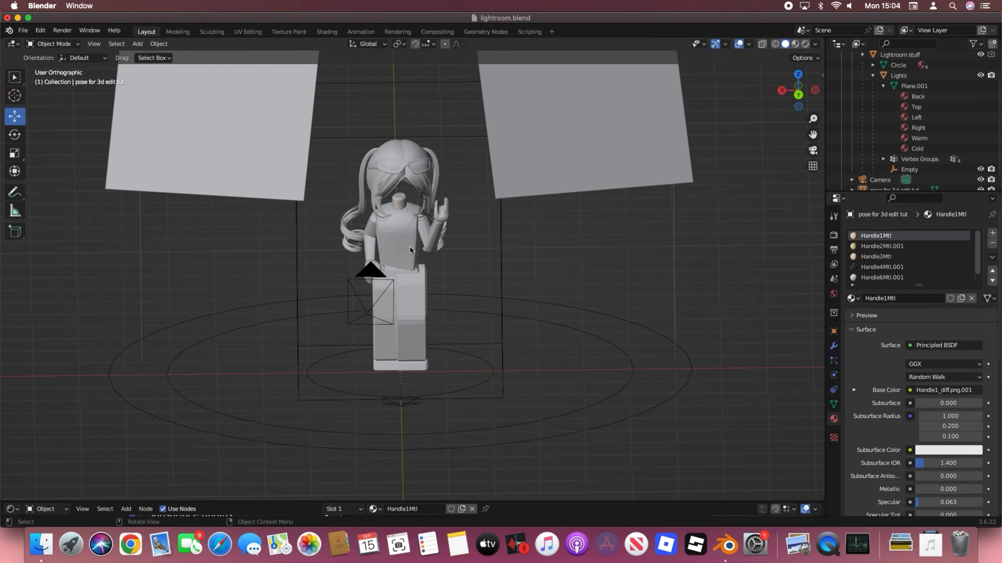
{"action": "left_click", "coordinate": [387, 245]}
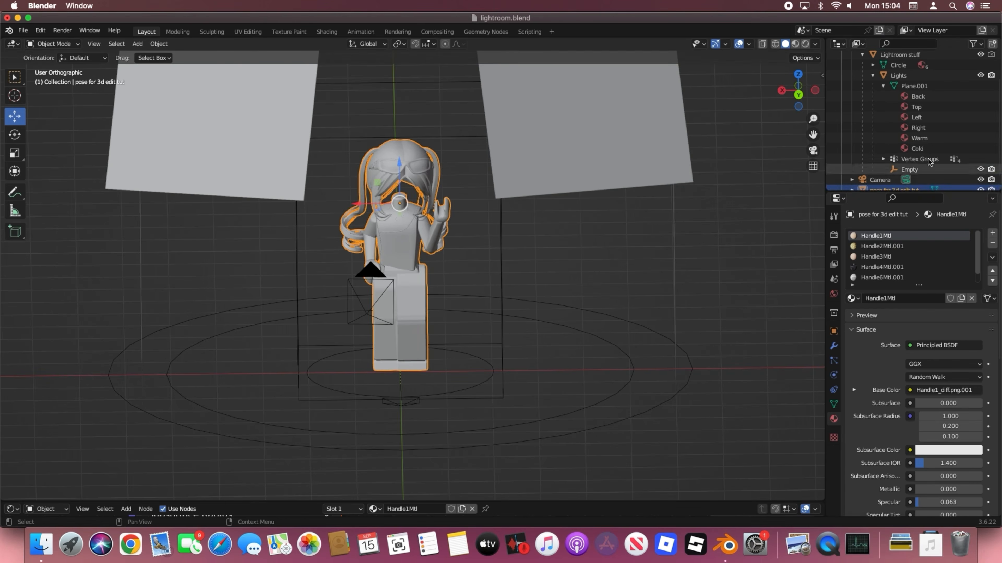
{"action": "scroll", "coordinate": [851, 182], "scroll_direction": "down", "scroll_amount": 1}
{"action": "left_click", "coordinate": [850, 180]}
{"action": "scroll", "coordinate": [903, 166], "scroll_direction": "down", "scroll_amount": 6}
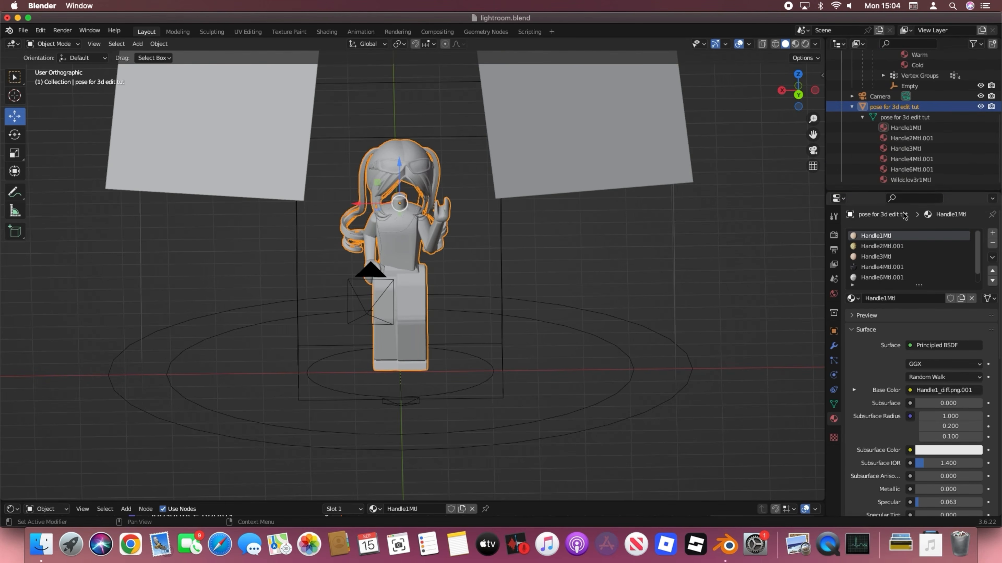
{"action": "left_click", "coordinate": [907, 128]}
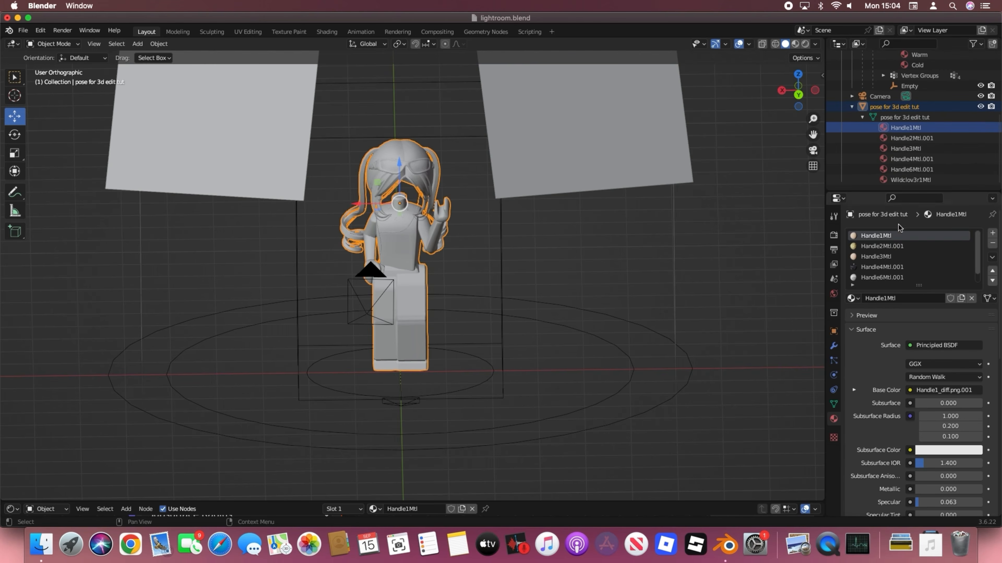
Set Handle1Mtl's metallic value to 0.5 and roughness to 0.1, and select the Handle2Mtl.001 material
{"action": "left_click", "coordinate": [936, 489]}
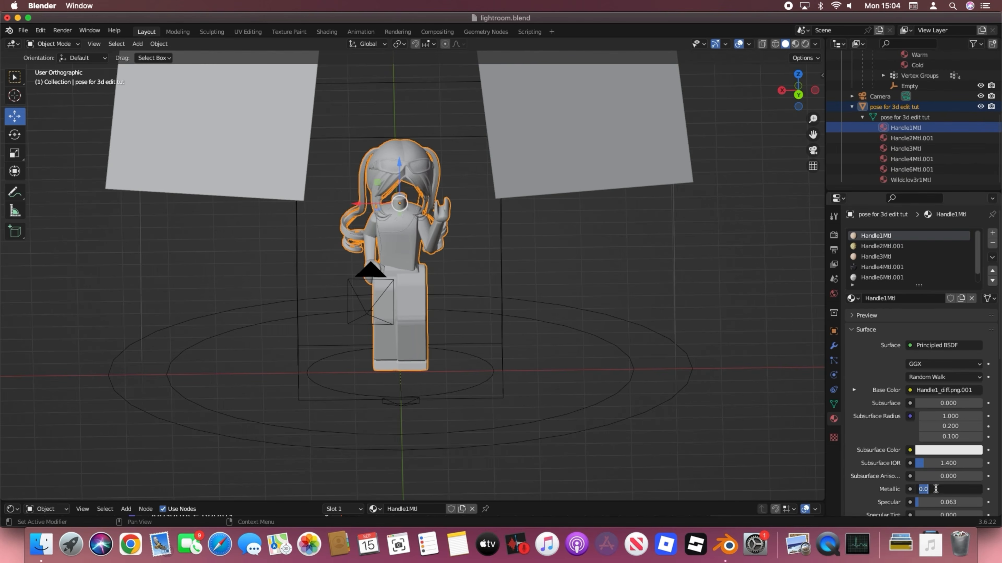
{"action": "type", "text": "0.5"}
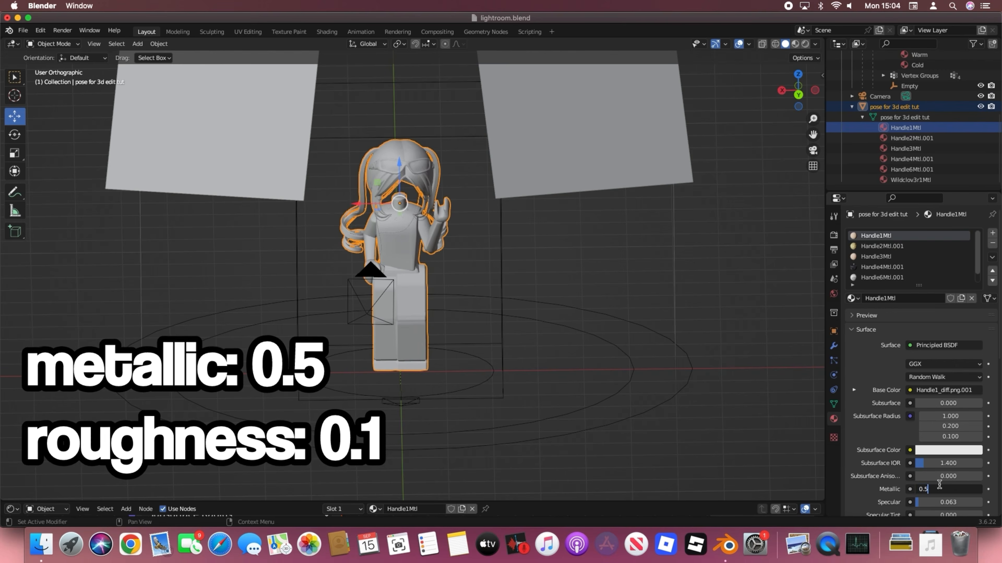
{"action": "key", "text": "Return"}
{"action": "scroll", "coordinate": [948, 474], "scroll_direction": "down", "scroll_amount": 4}
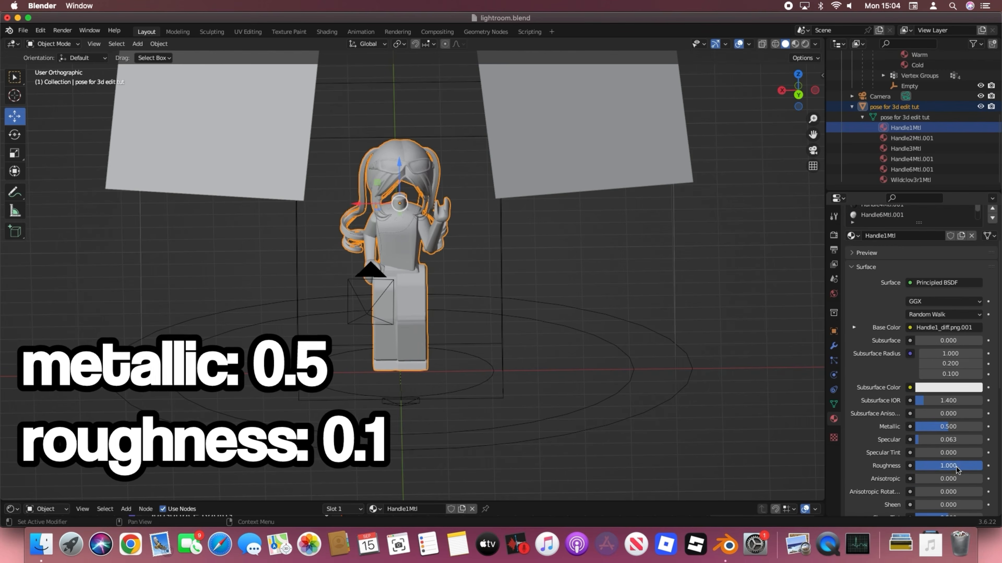
{"action": "left_click", "coordinate": [951, 467]}
{"action": "type", "text": "0.1"}
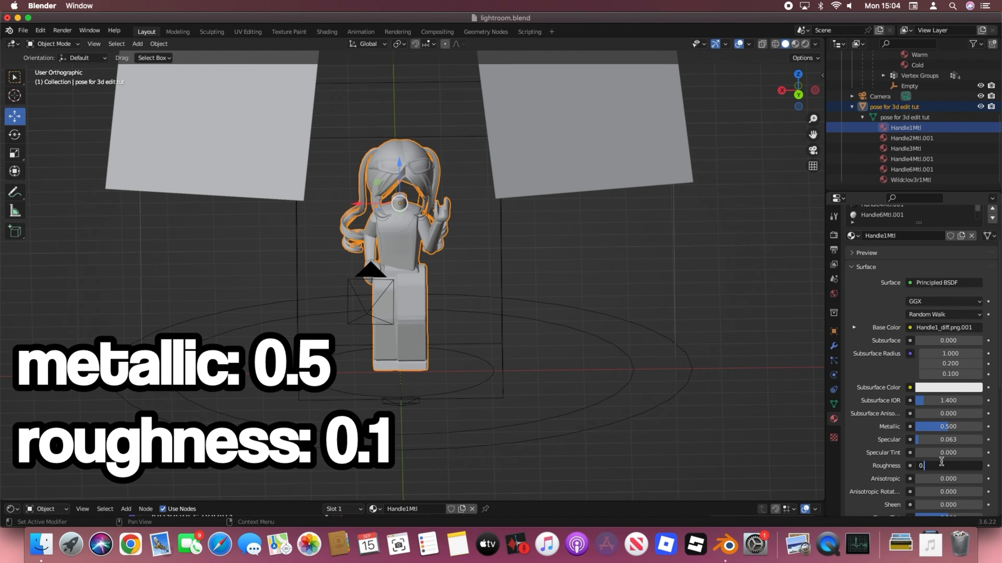
{"action": "key", "text": "Return"}
{"action": "left_click", "coordinate": [910, 138]}
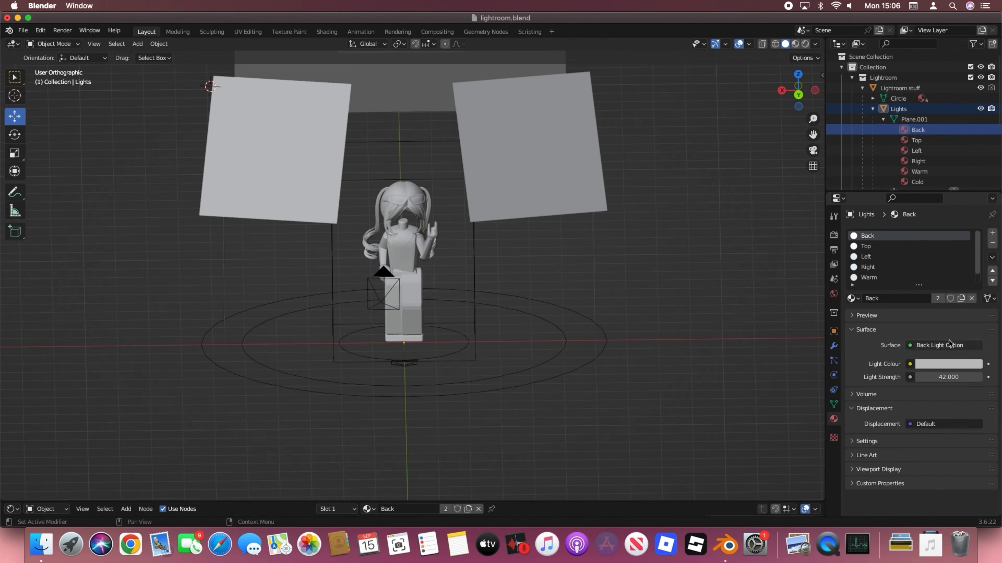
Open the light colour setting of the Back light material
{"action": "left_click", "coordinate": [941, 364]}
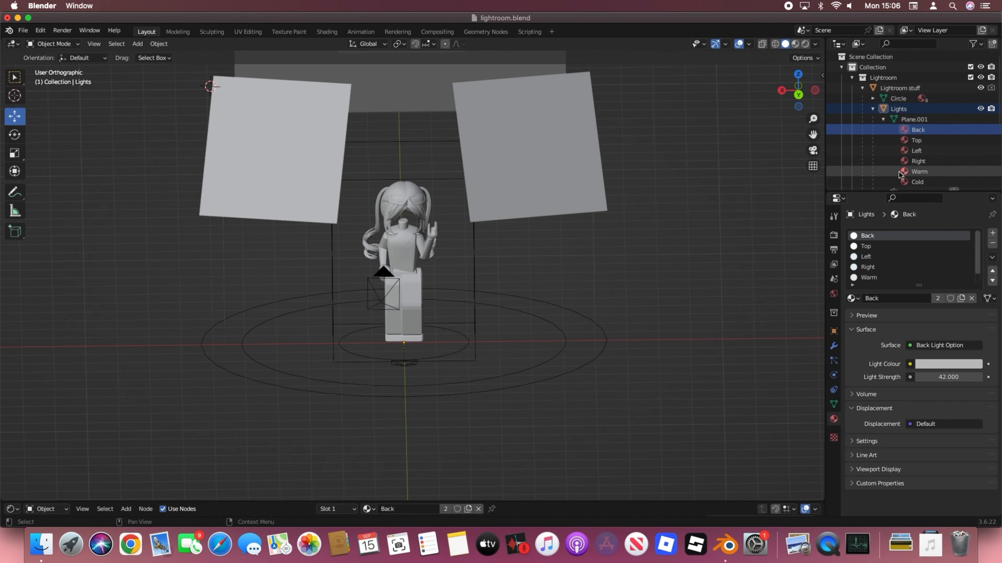
{"action": "scroll", "coordinate": [635, 160], "scroll_direction": "up", "scroll_amount": 3}
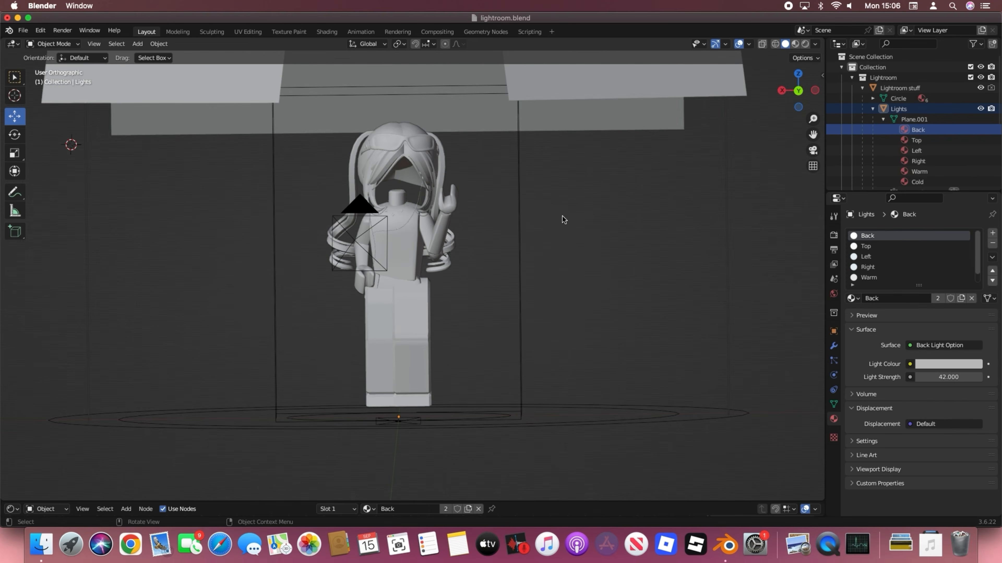
{"action": "scroll", "coordinate": [567, 236], "scroll_direction": "down", "scroll_amount": 1}
Enlarge the editor area below the 3D viewport and switch it to the Timeline
{"action": "left_click_drag", "start_coordinate": [395, 501], "coordinate": [413, 334]}
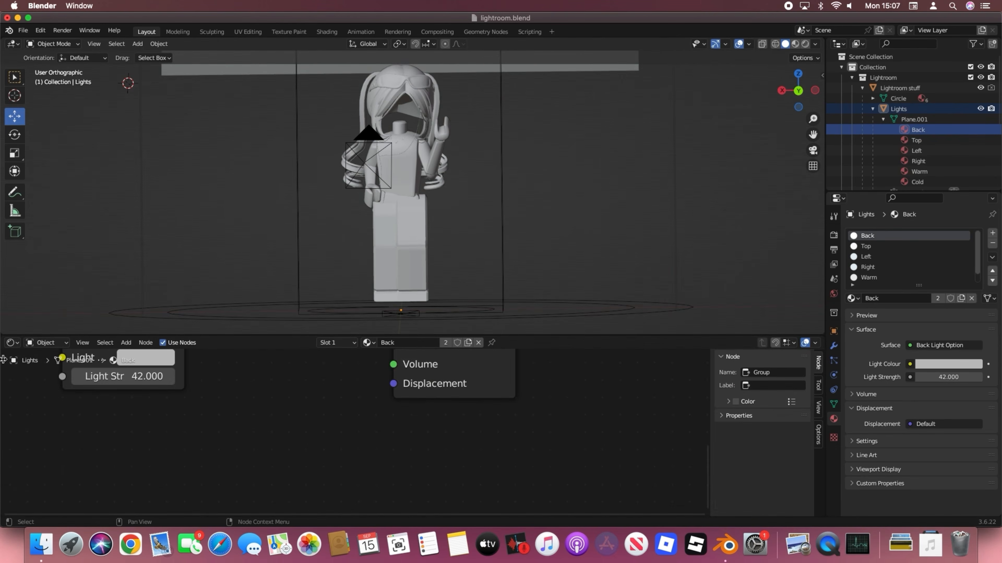
{"action": "left_click", "coordinate": [12, 343]}
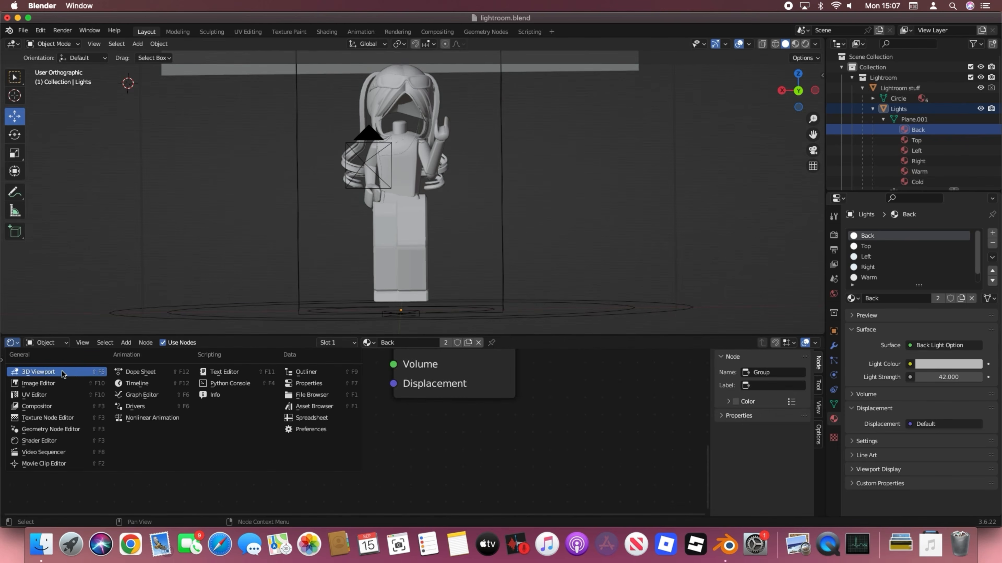
{"action": "left_click", "coordinate": [114, 382]}
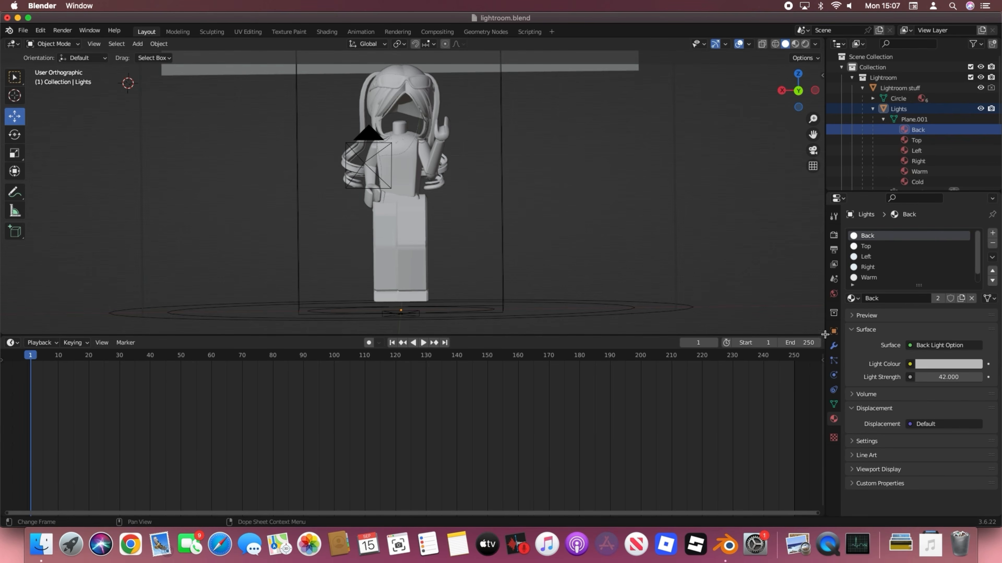
Set the scene's frame rate to 60 fps and the animation's end frame to 242
{"action": "left_click", "coordinate": [834, 249]}
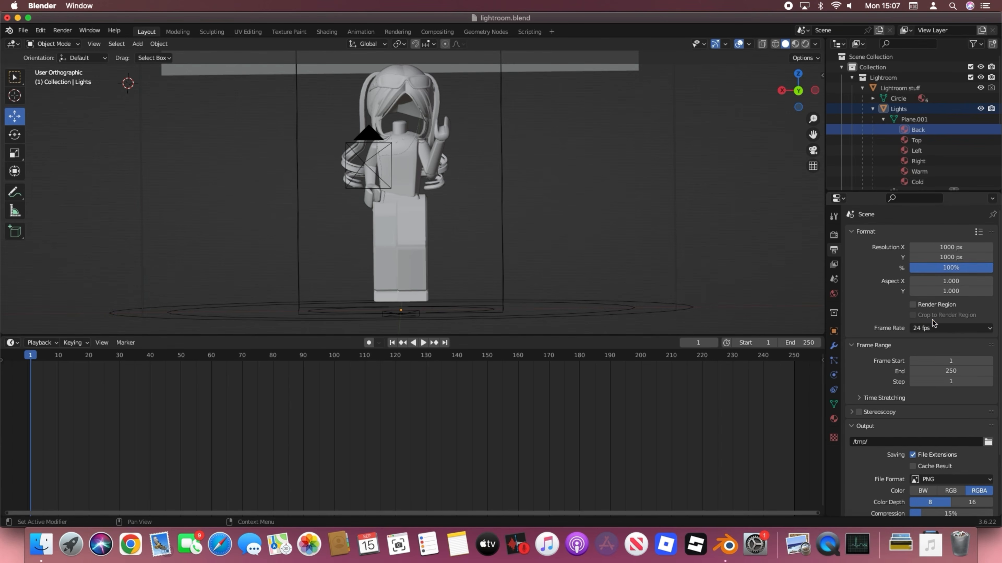
{"action": "left_click", "coordinate": [933, 328]}
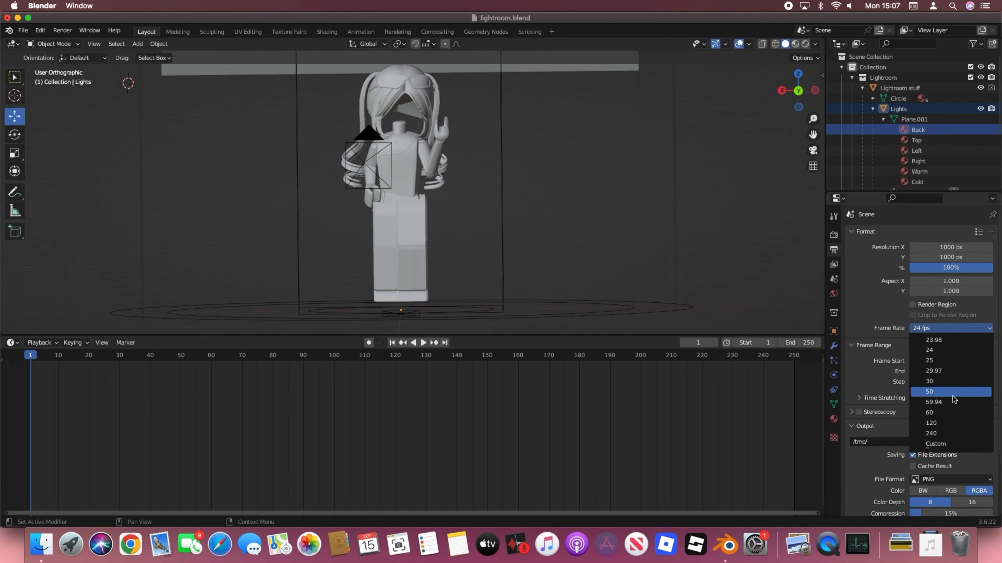
{"action": "left_click", "coordinate": [950, 413]}
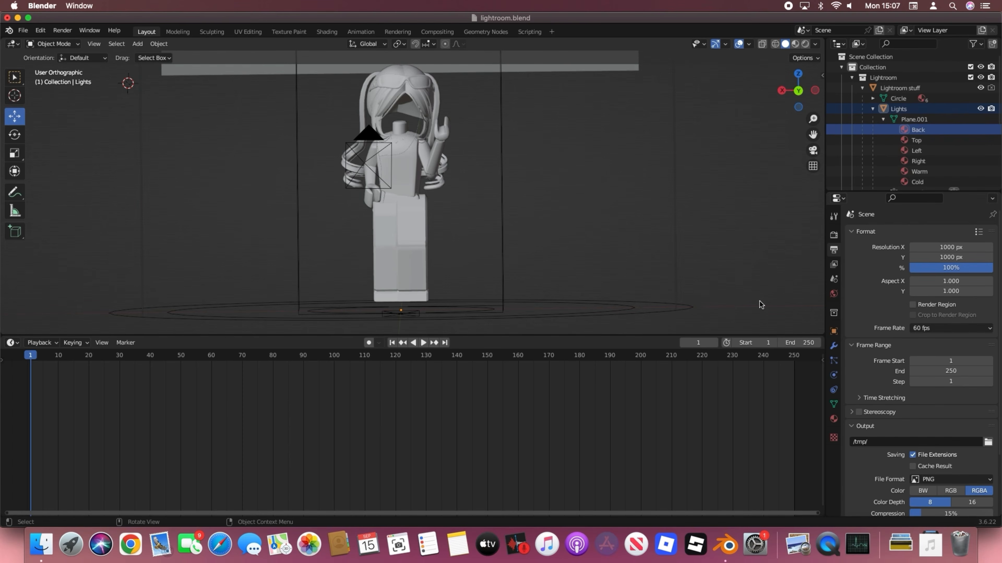
{"action": "left_click", "coordinate": [806, 343]}
{"action": "type", "text": "242"}
{"action": "key", "text": "Return"}
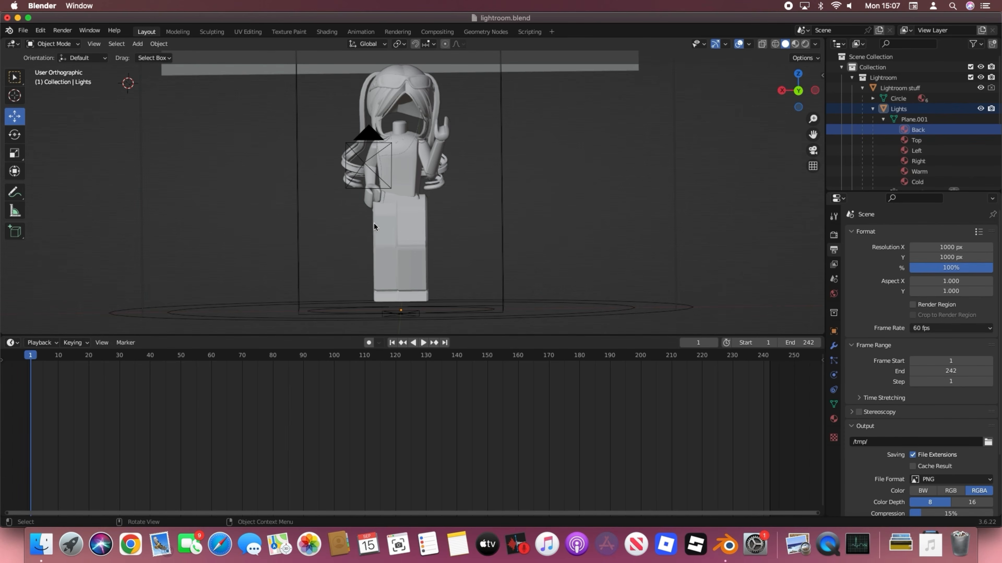
Select the avatar and insert a Location & Rotation keyframe for it at frame 1
{"action": "left_click", "coordinate": [832, 330]}
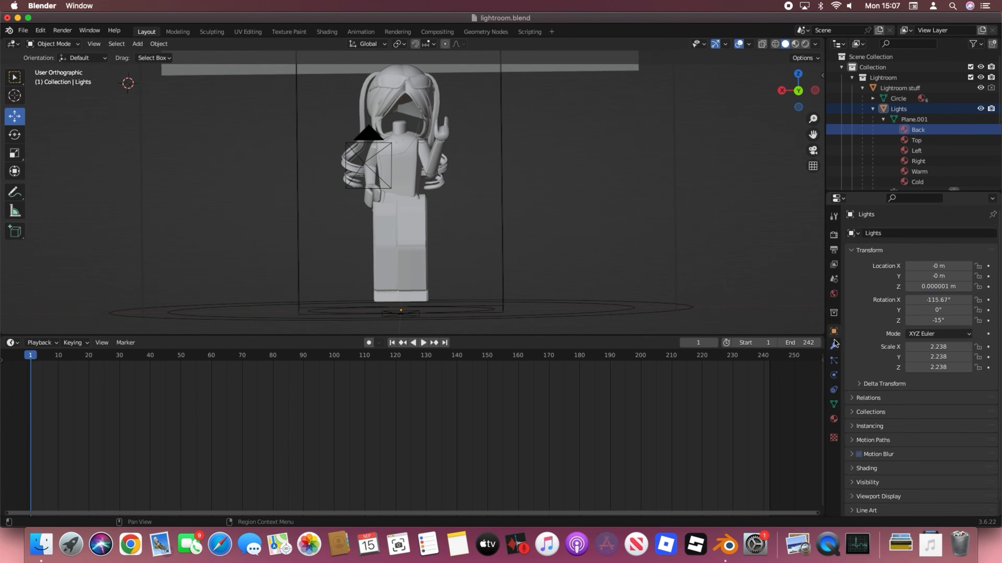
{"action": "left_click", "coordinate": [833, 345]}
{"action": "left_click", "coordinate": [832, 329]}
{"action": "left_click", "coordinate": [403, 206]}
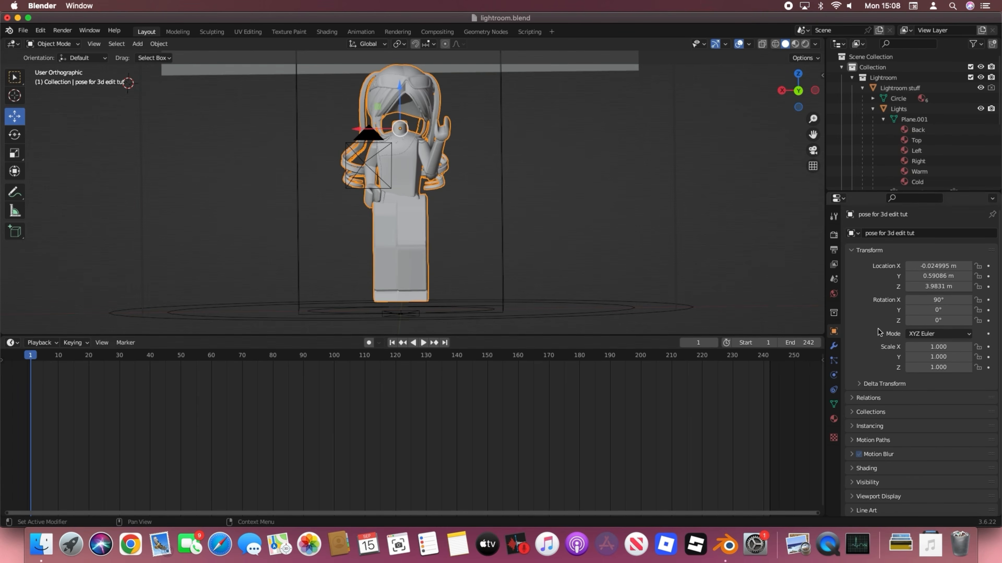
{"action": "key", "text": "i"}
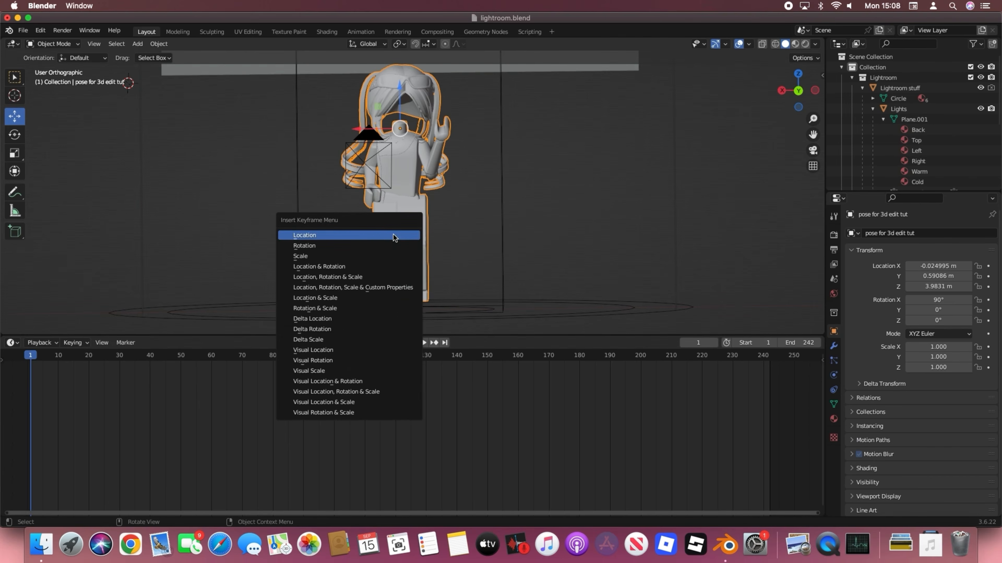
{"action": "left_click", "coordinate": [370, 266]}
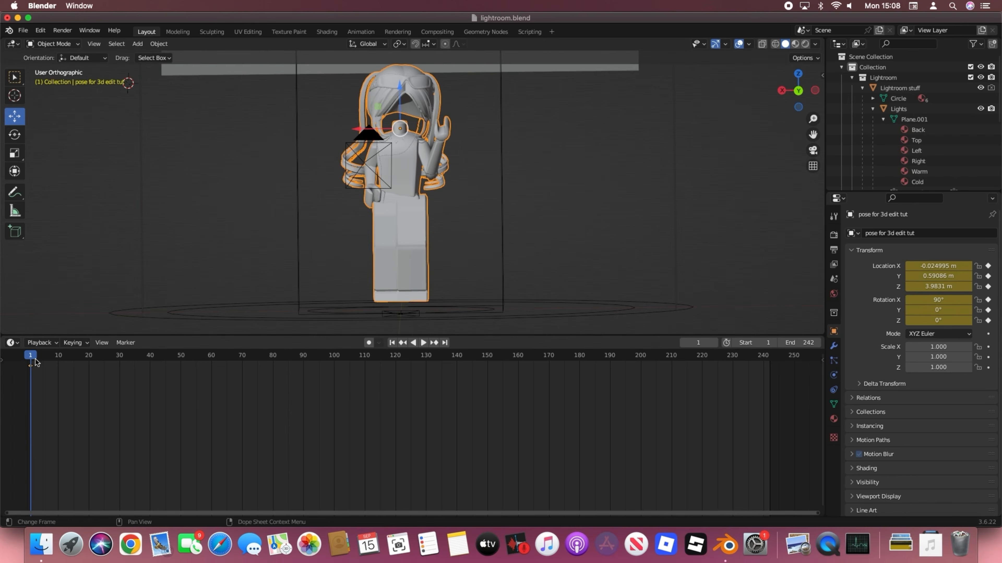
Move to frame 242 and set the avatar's Z rotation to 360° there
{"action": "key", "text": "space"}
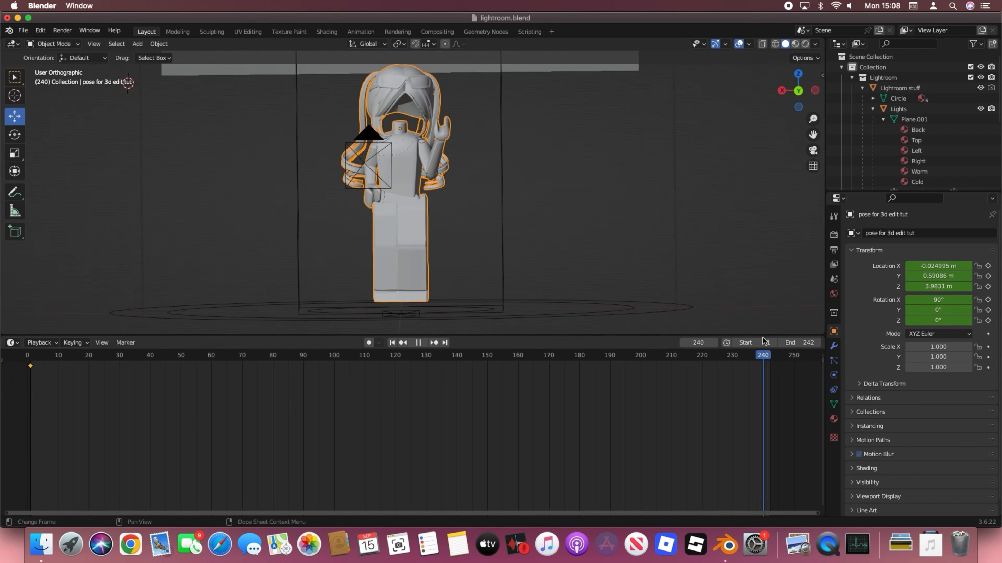
{"action": "key", "text": "space"}
{"action": "left_click", "coordinate": [769, 338]}
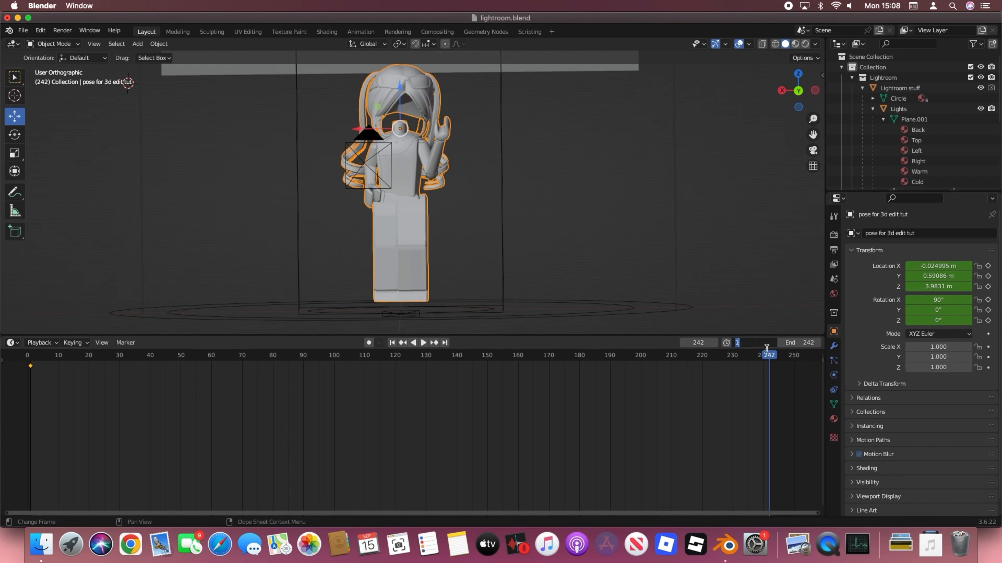
{"action": "left_click", "coordinate": [747, 371]}
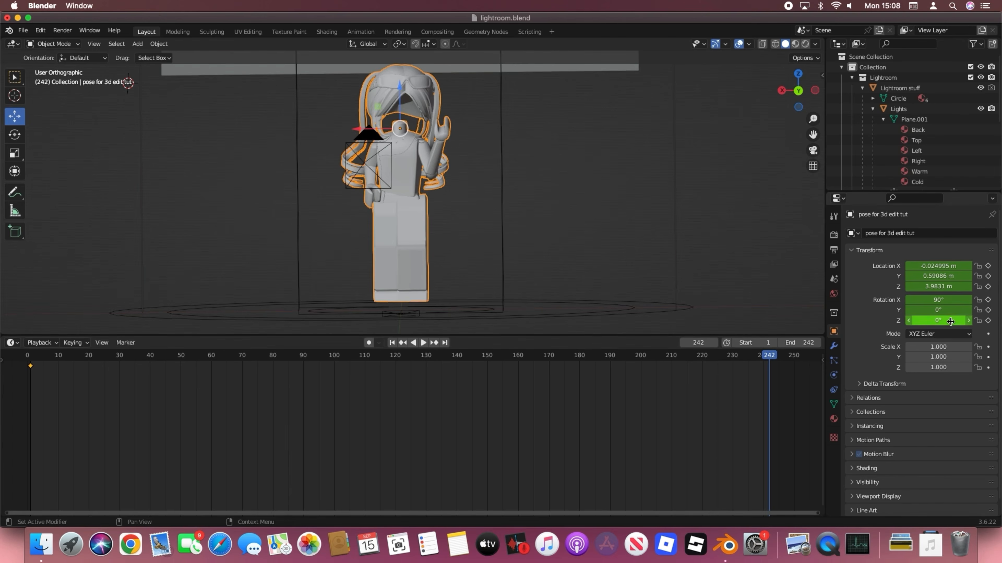
{"action": "left_click", "coordinate": [935, 320]}
{"action": "type", "text": "3"}
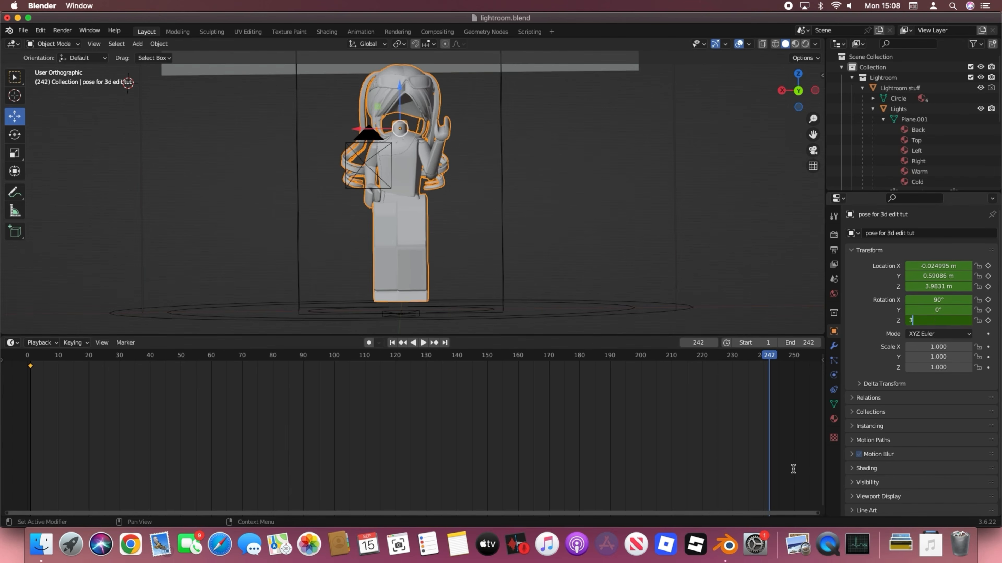
{"action": "type", "text": "60"}
{"action": "key", "text": "Return"}
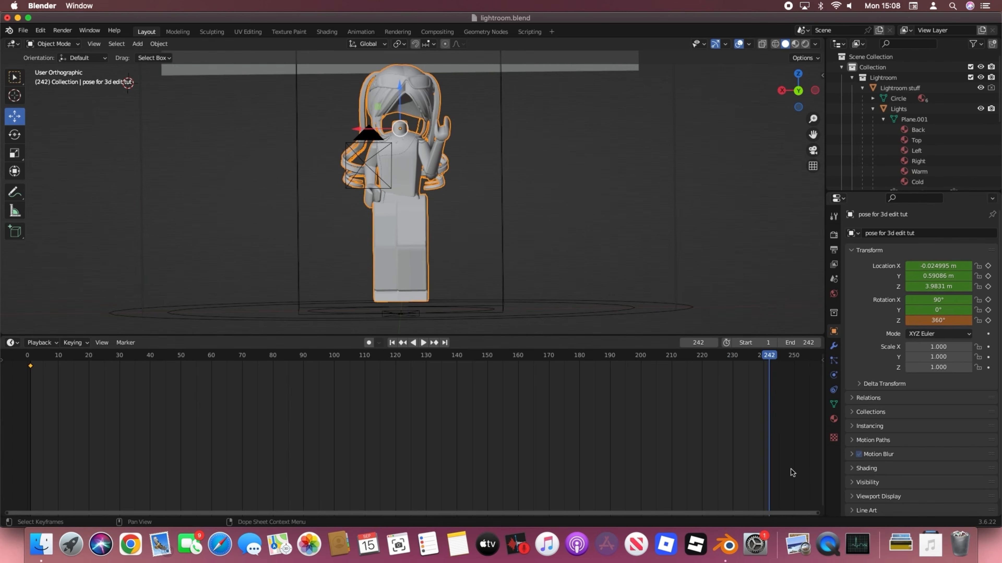
Insert a Location & Rotation keyframe for the avatar at frame 242 and play the animation
{"action": "key", "text": "i"}
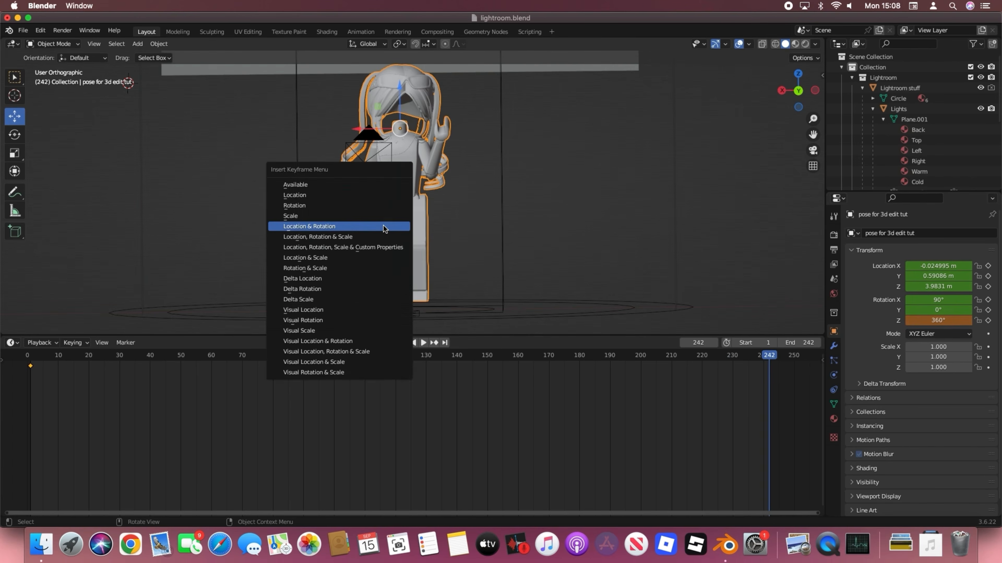
{"action": "left_click", "coordinate": [384, 228]}
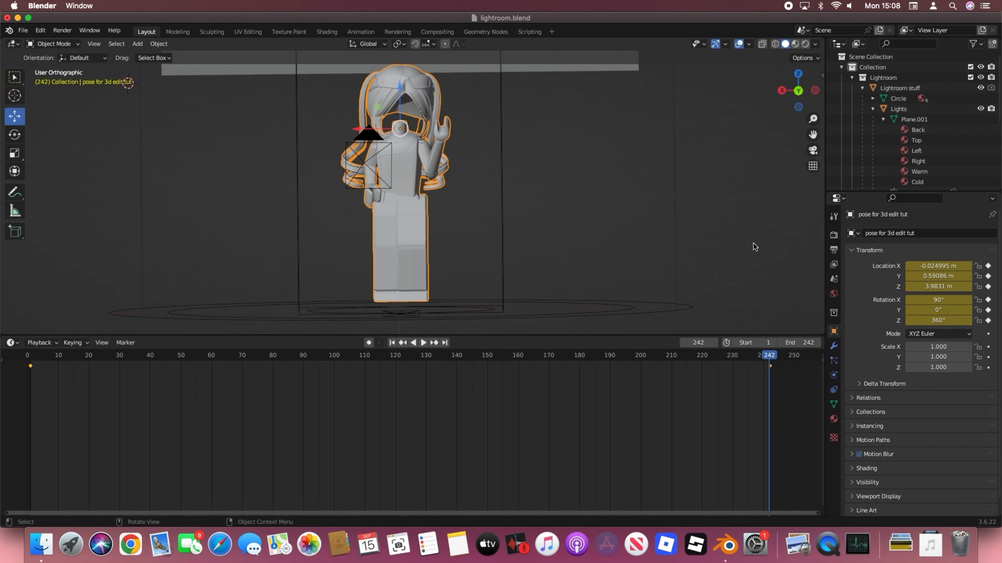
{"action": "key", "text": "space"}
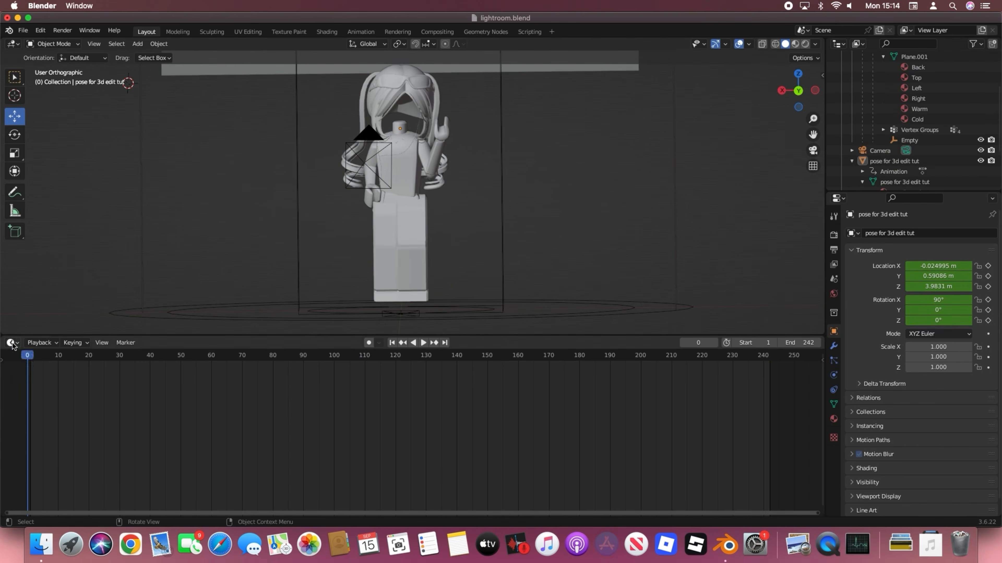
Show the avatar's animation curves in the Graph Editor and set all keyframes to Linear interpolation
{"action": "left_click", "coordinate": [11, 343]}
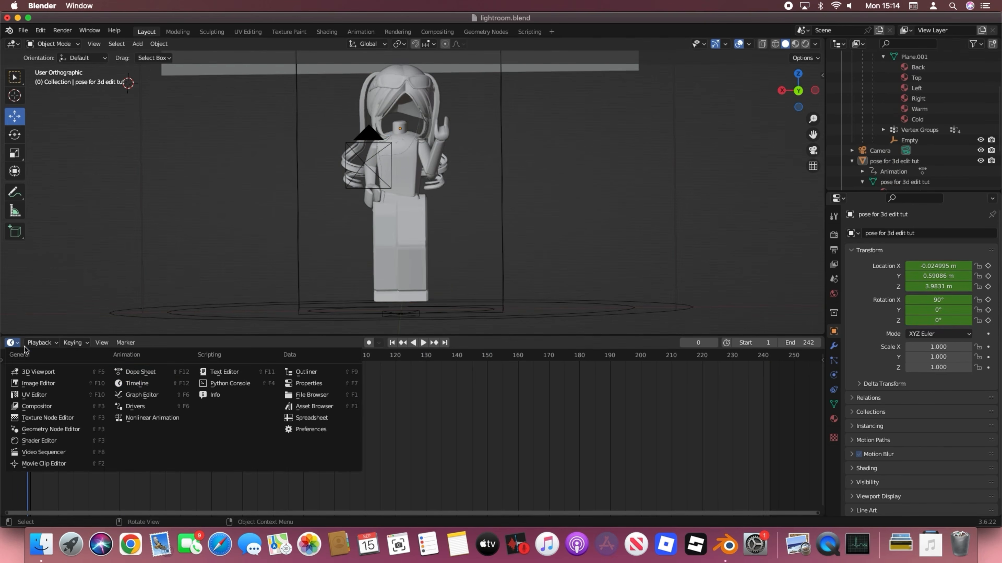
{"action": "left_click", "coordinate": [156, 396]}
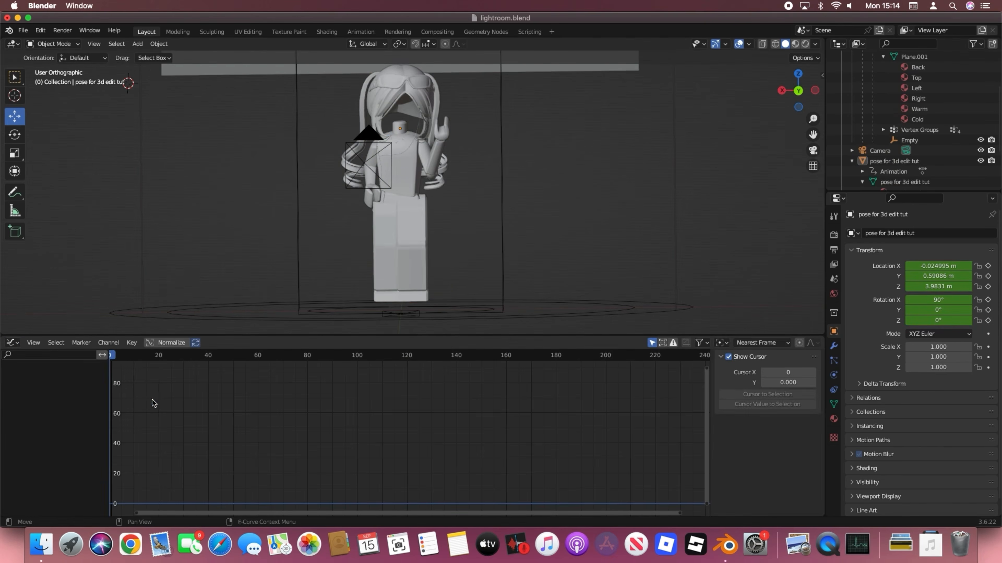
{"action": "left_click", "coordinate": [393, 243]}
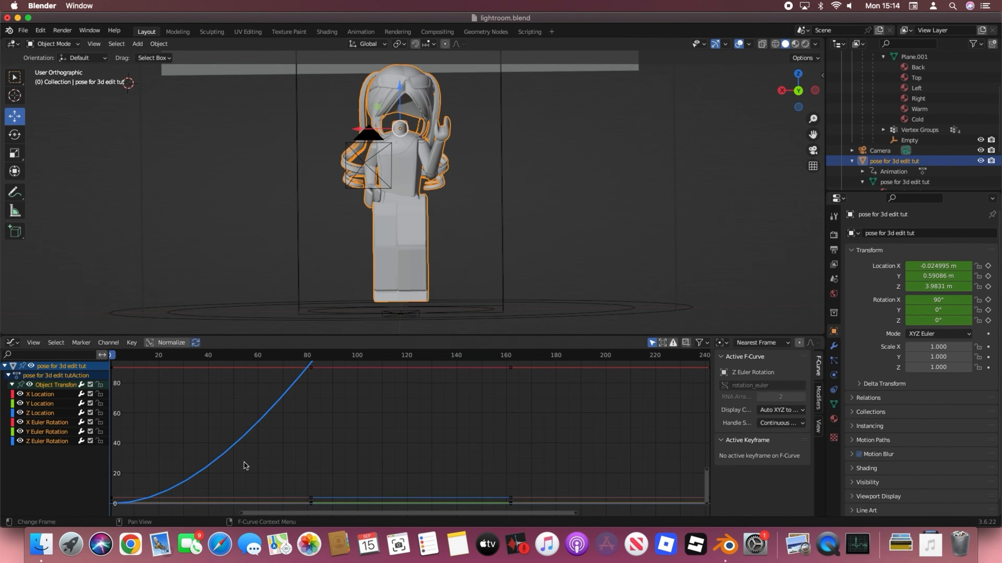
{"action": "left_click", "coordinate": [39, 441]}
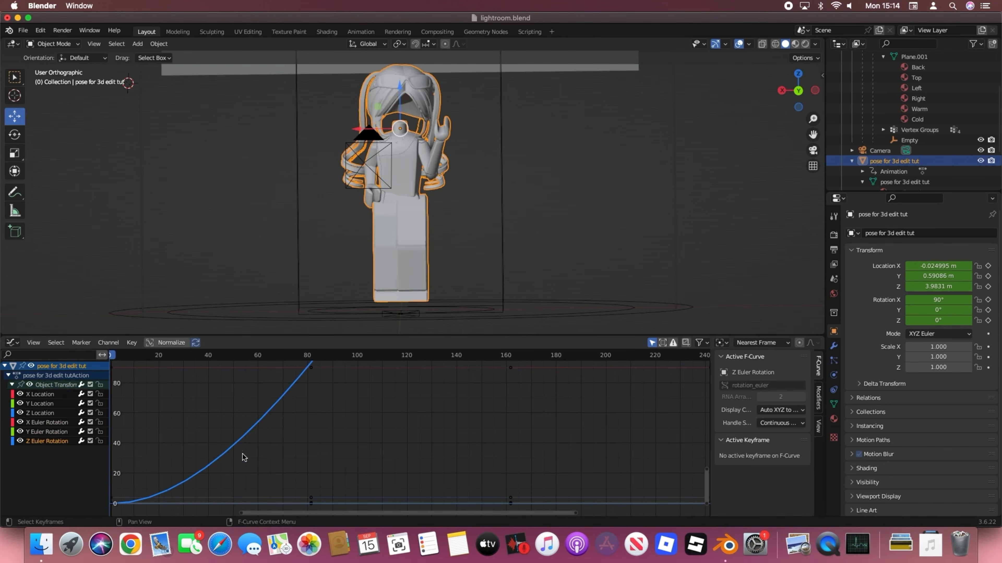
{"action": "key", "text": "a"}
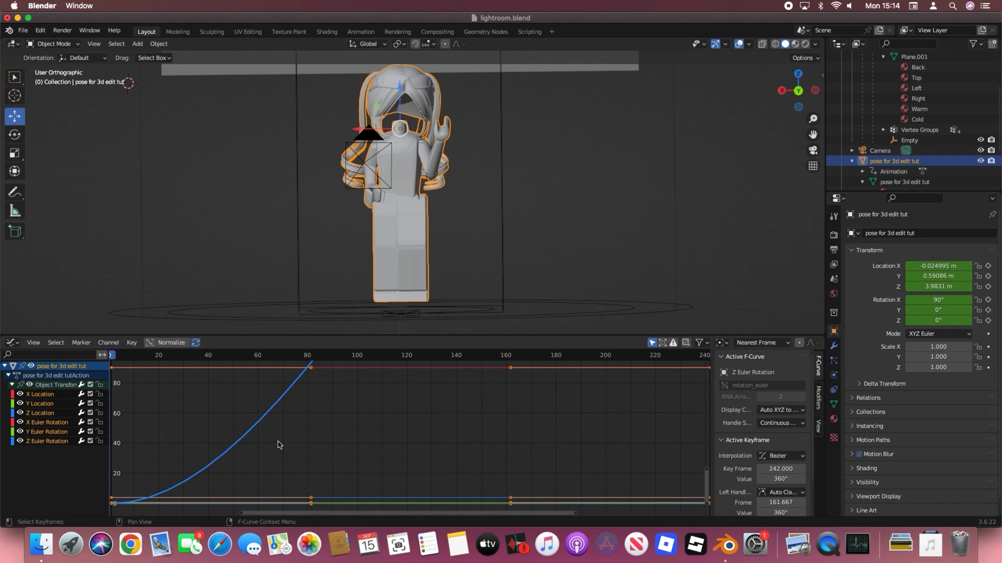
{"action": "key", "text": "t"}
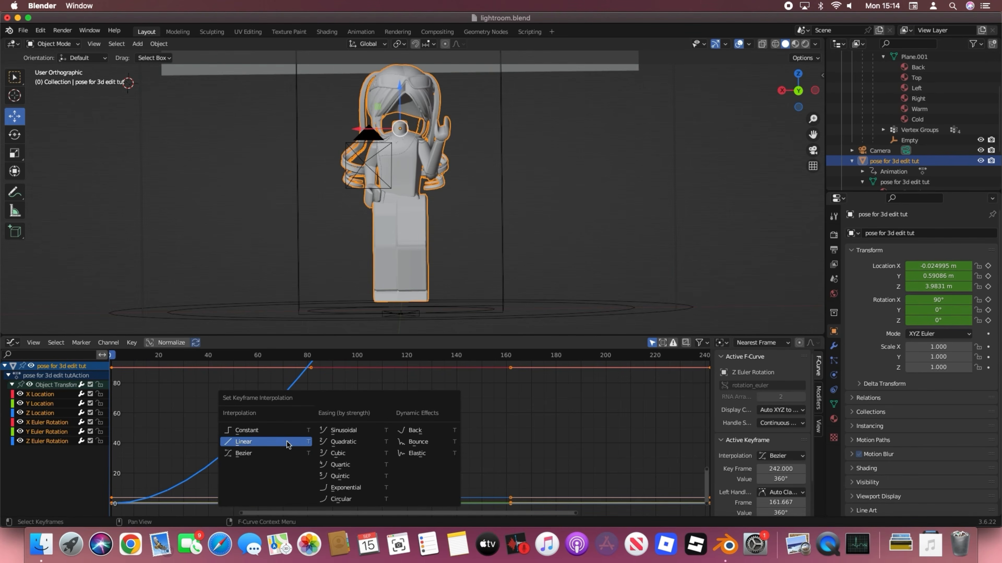
{"action": "left_click", "coordinate": [285, 441]}
Switch the Graph Editor area back to the Timeline and play the spin animation in reverse
{"action": "left_click", "coordinate": [12, 343]}
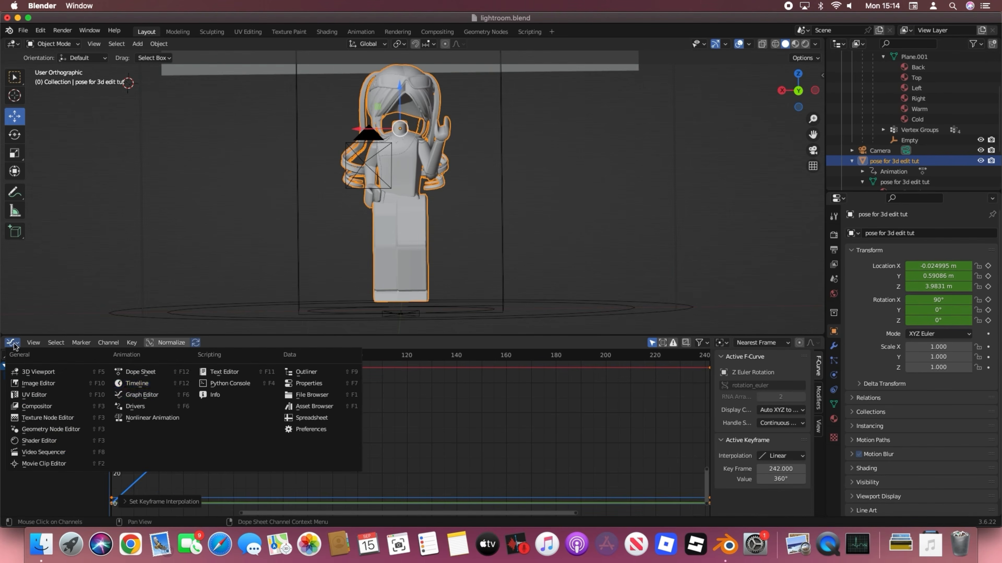
{"action": "left_click", "coordinate": [175, 387]}
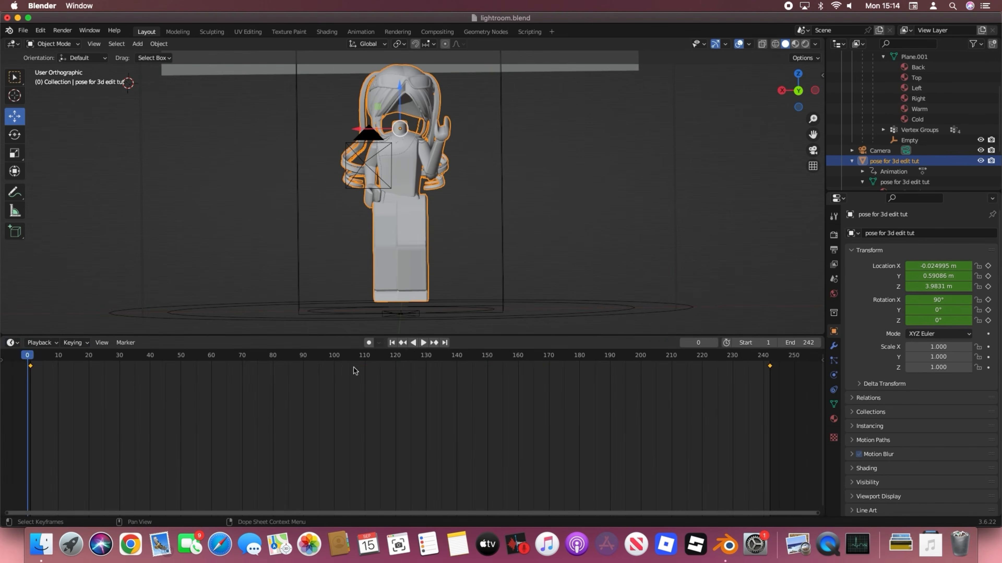
{"action": "left_click", "coordinate": [414, 342]}
Set the render output file format to FFmpeg Video and choose the folder for the output file
{"action": "left_click", "coordinate": [834, 250]}
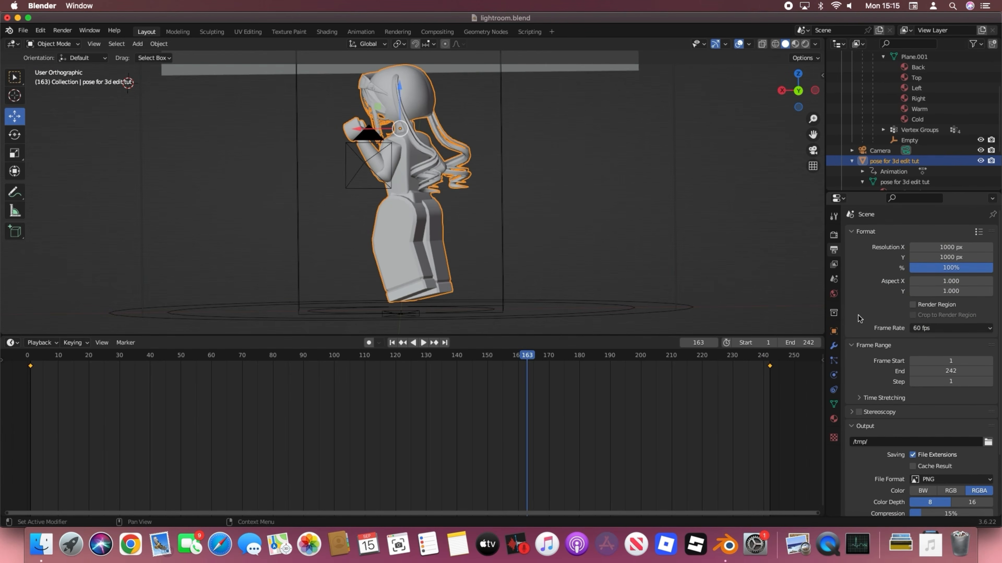
{"action": "scroll", "coordinate": [875, 367], "scroll_direction": "down", "scroll_amount": 5}
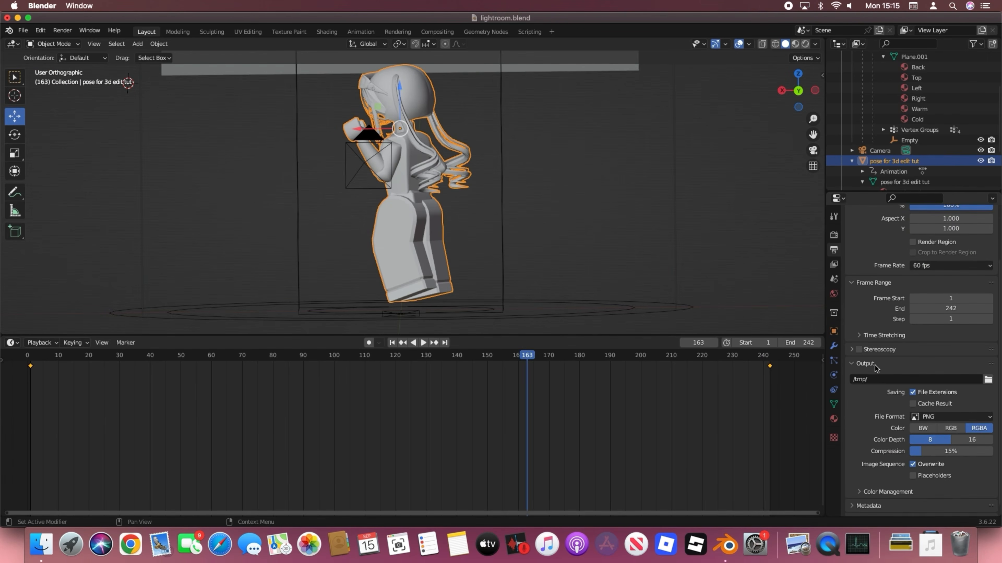
{"action": "left_click", "coordinate": [940, 407]}
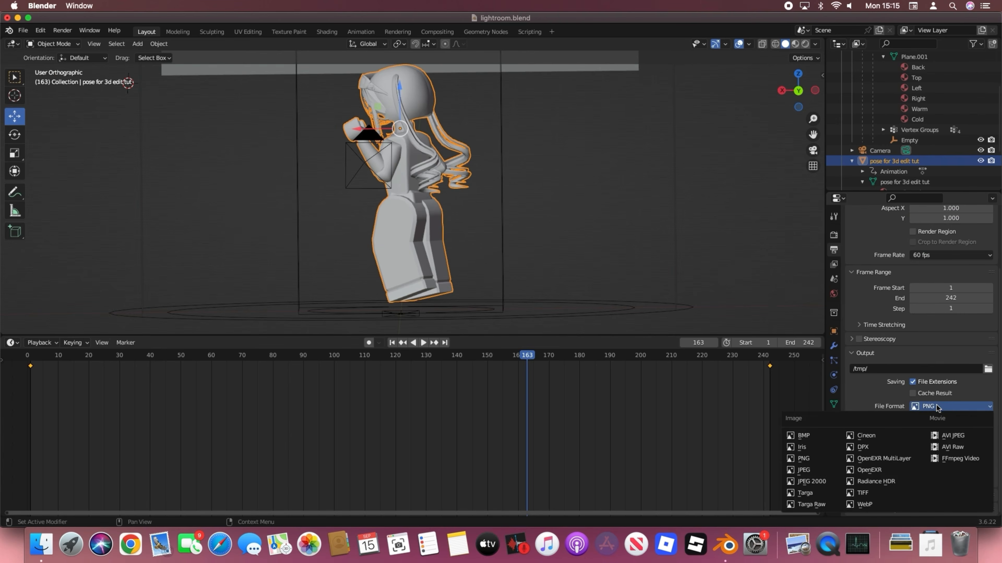
{"action": "left_click", "coordinate": [954, 459]}
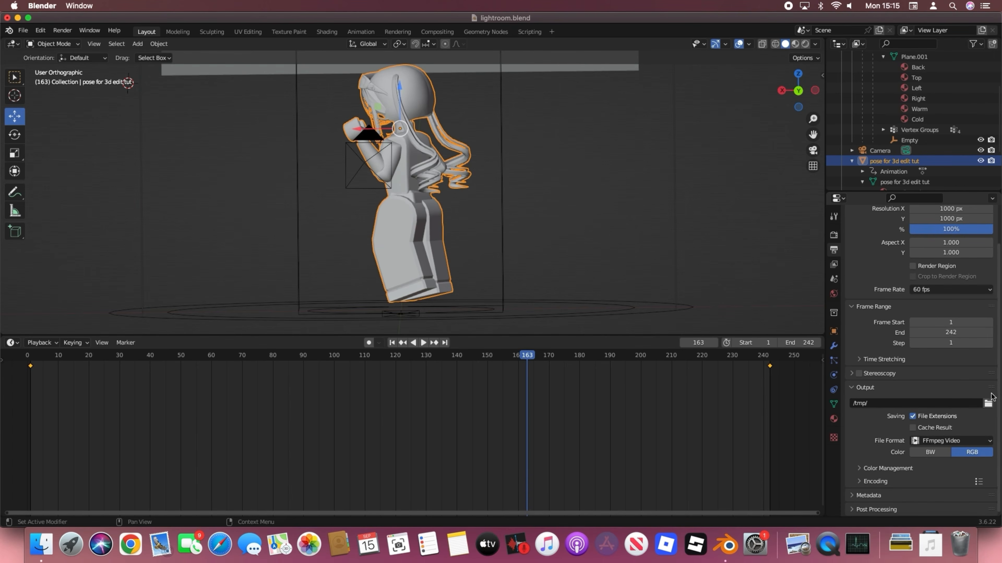
{"action": "left_click", "coordinate": [988, 402]}
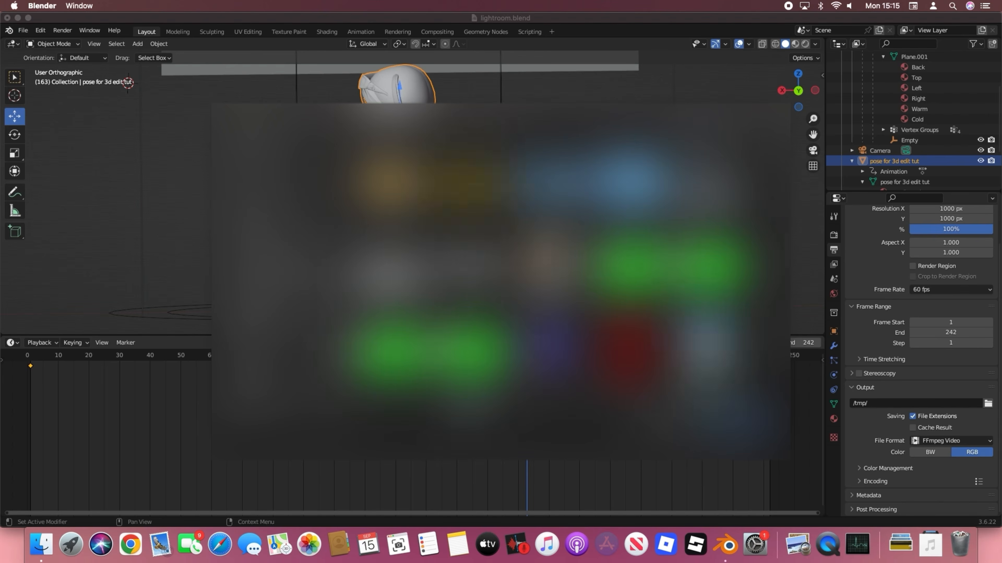
{"action": "left_click", "coordinate": [756, 431]}
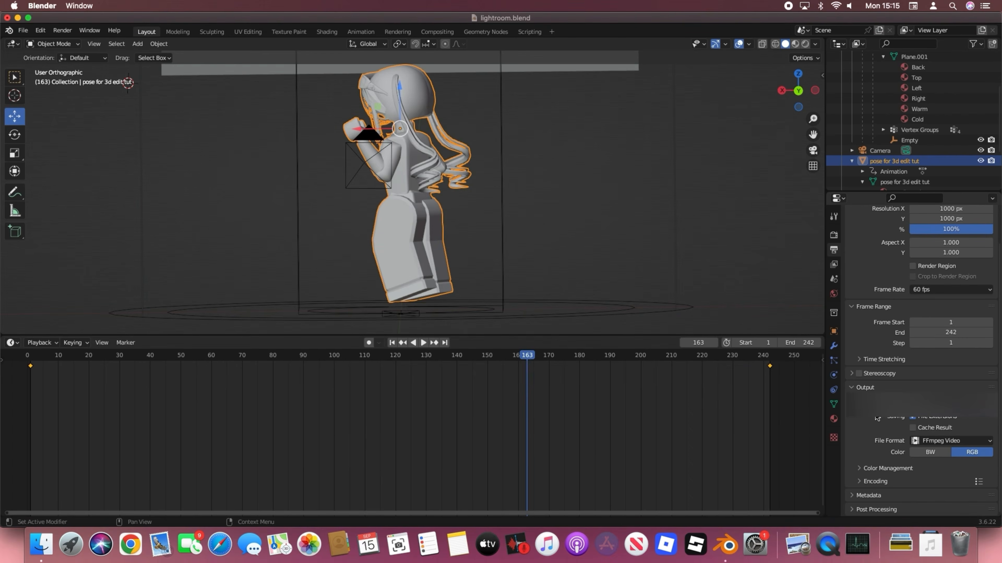
Expand the video encoding settings and set the output quality to High Quality
{"action": "left_click", "coordinate": [863, 482]}
{"action": "scroll", "coordinate": [883, 460], "scroll_direction": "down", "scroll_amount": 6}
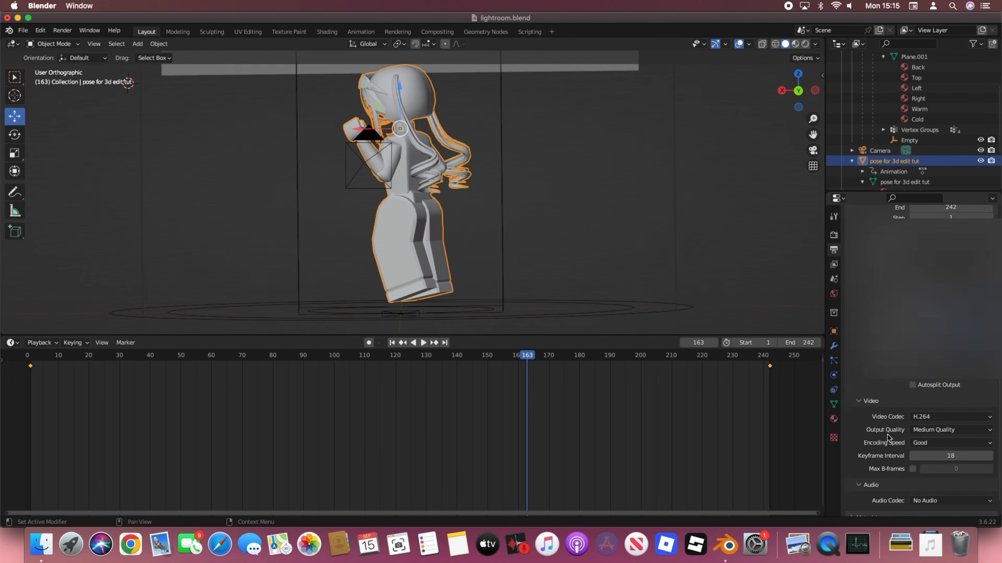
{"action": "scroll", "coordinate": [888, 432], "scroll_direction": "down", "scroll_amount": 2}
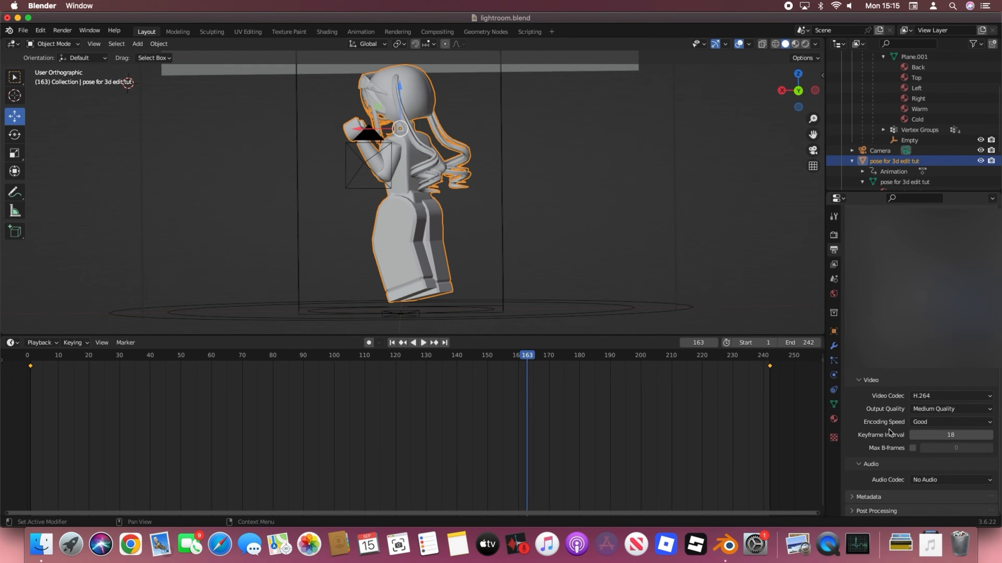
{"action": "left_click", "coordinate": [932, 410]}
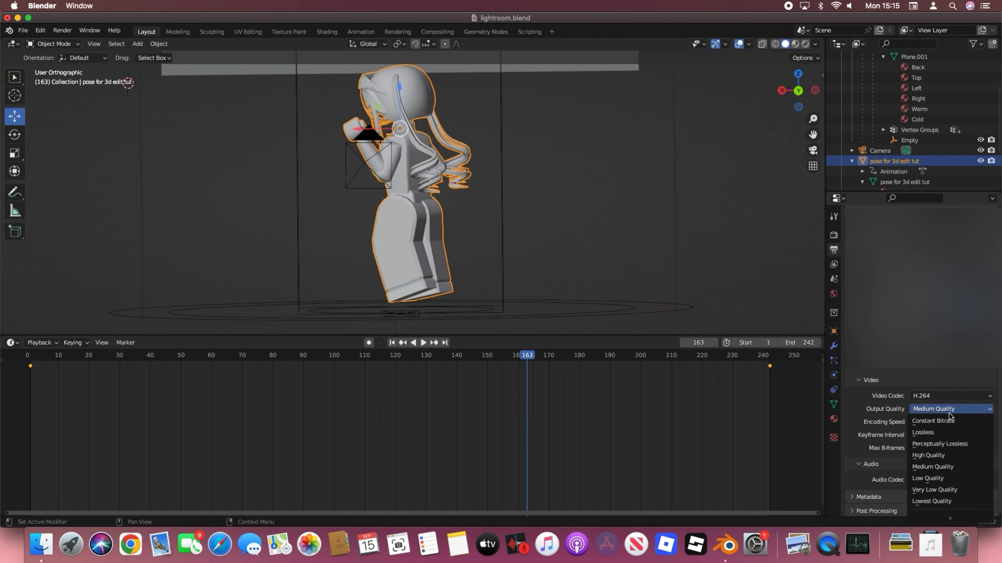
{"action": "left_click", "coordinate": [951, 456]}
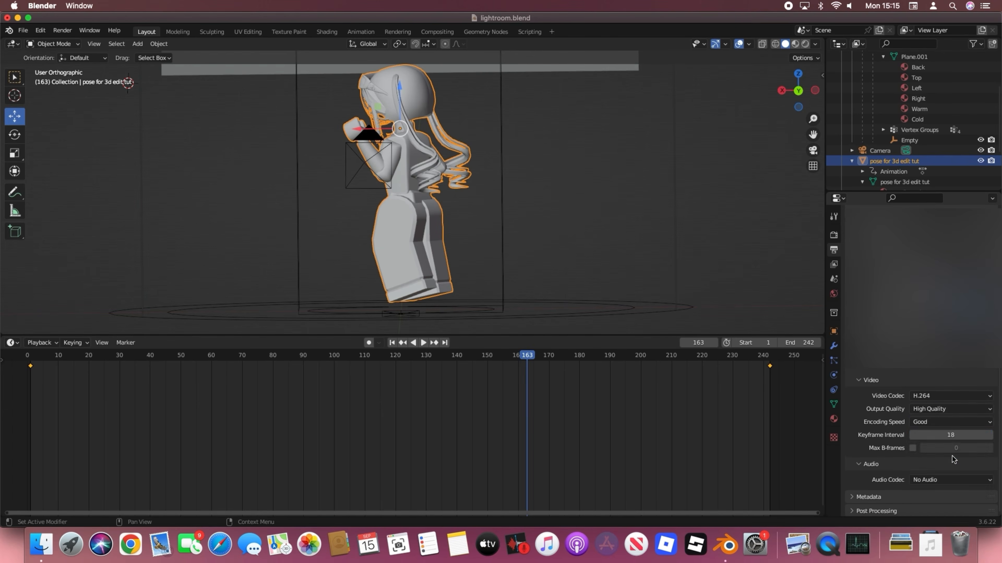
{"action": "scroll", "coordinate": [956, 459], "scroll_direction": "up", "scroll_amount": 10}
Look through the camera, back it away with Walk Navigation until the whole avatar fits the frame, and play the animation
{"action": "left_click", "coordinate": [719, 257]}
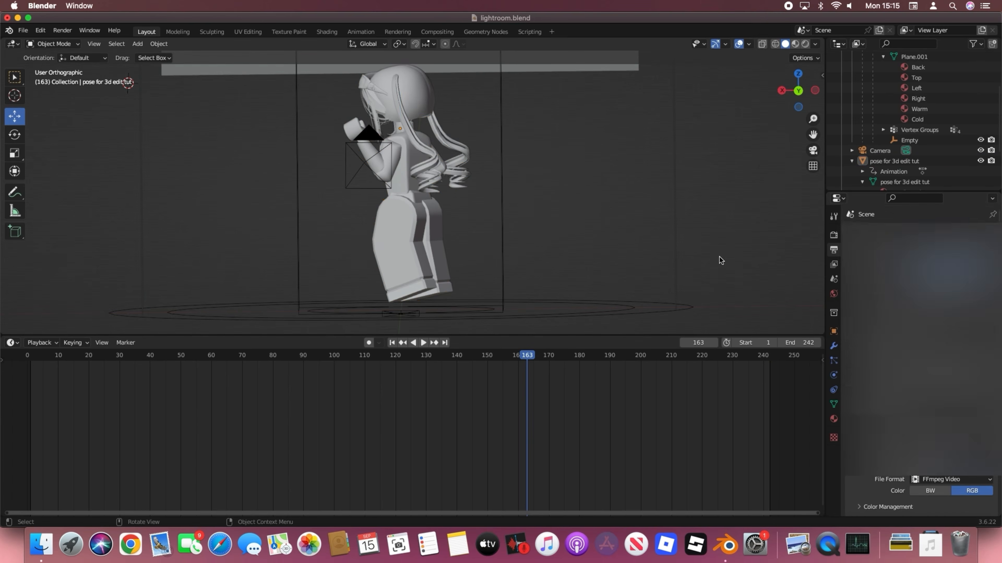
{"action": "left_click", "coordinate": [811, 151]}
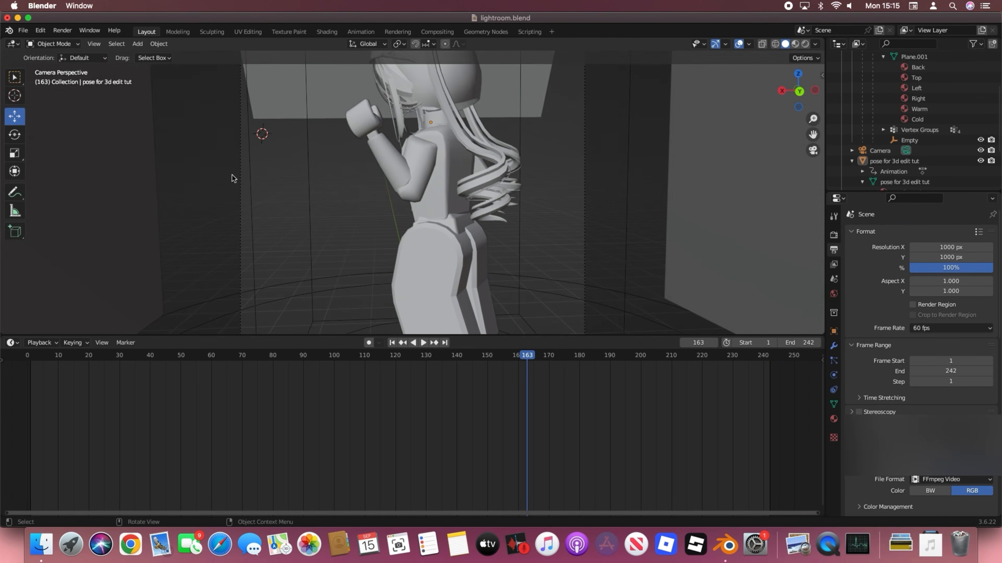
{"action": "left_click", "coordinate": [93, 44]}
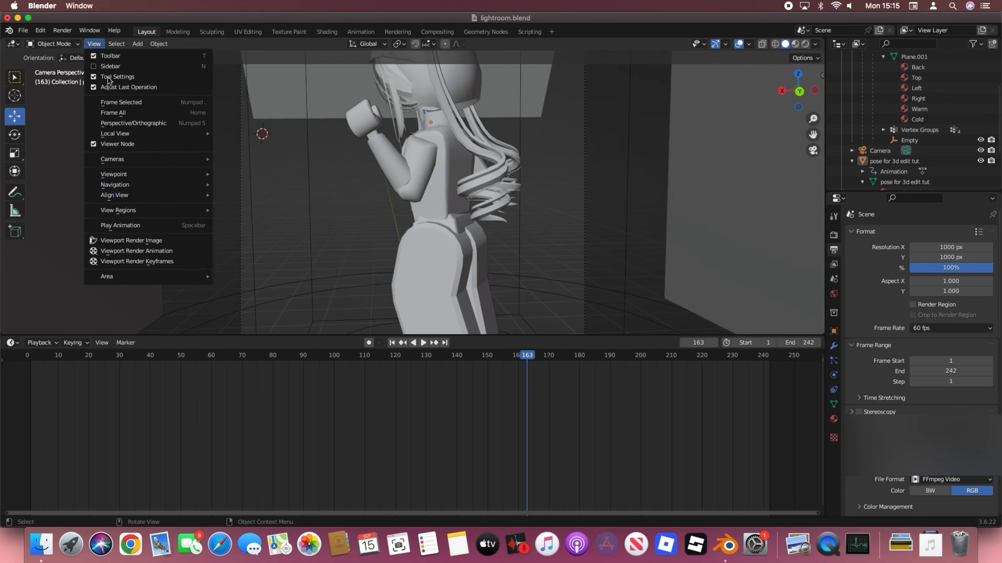
{"action": "mouse_move", "coordinate": [129, 187]}
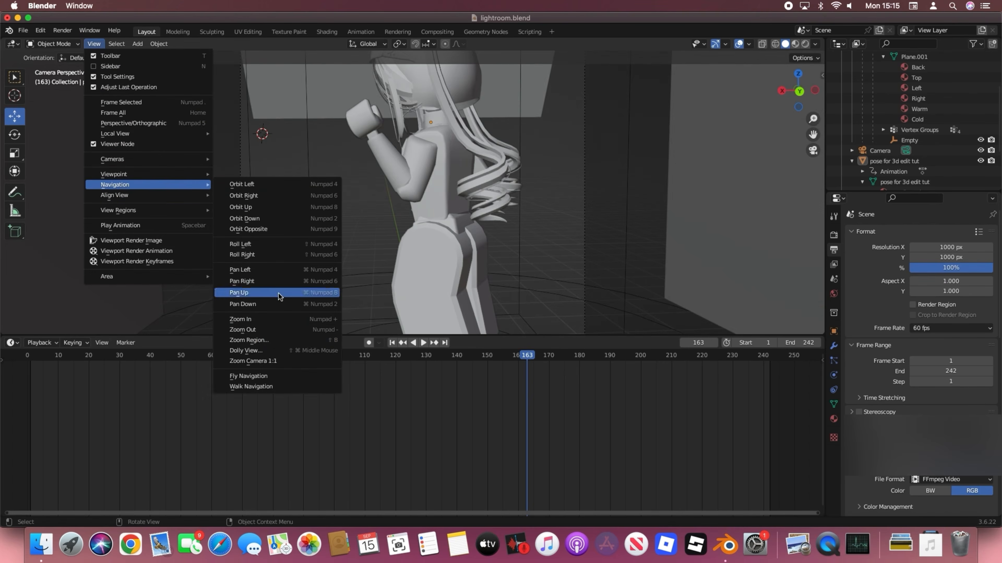
{"action": "left_click", "coordinate": [268, 386]}
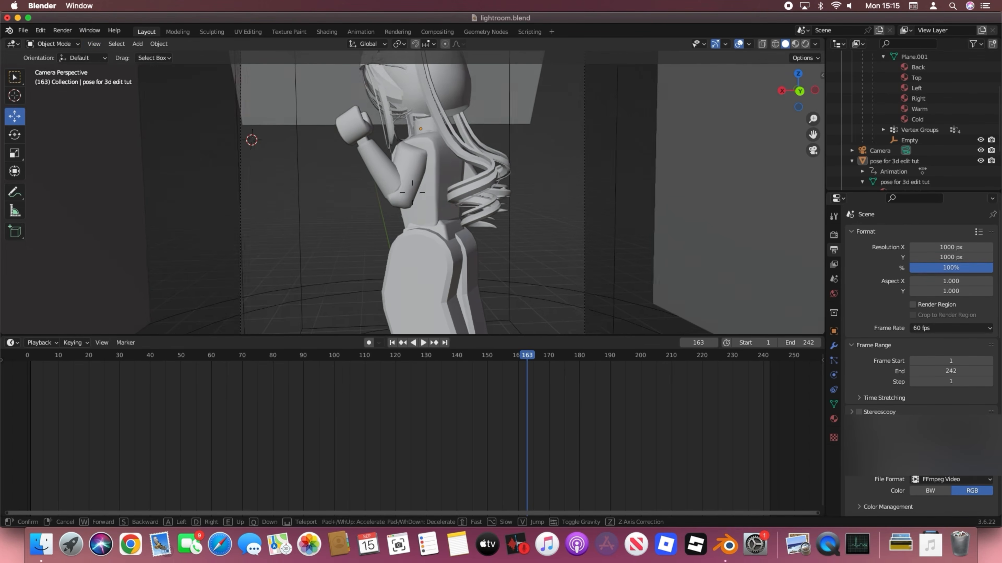
{"action": "key", "text": "s"}
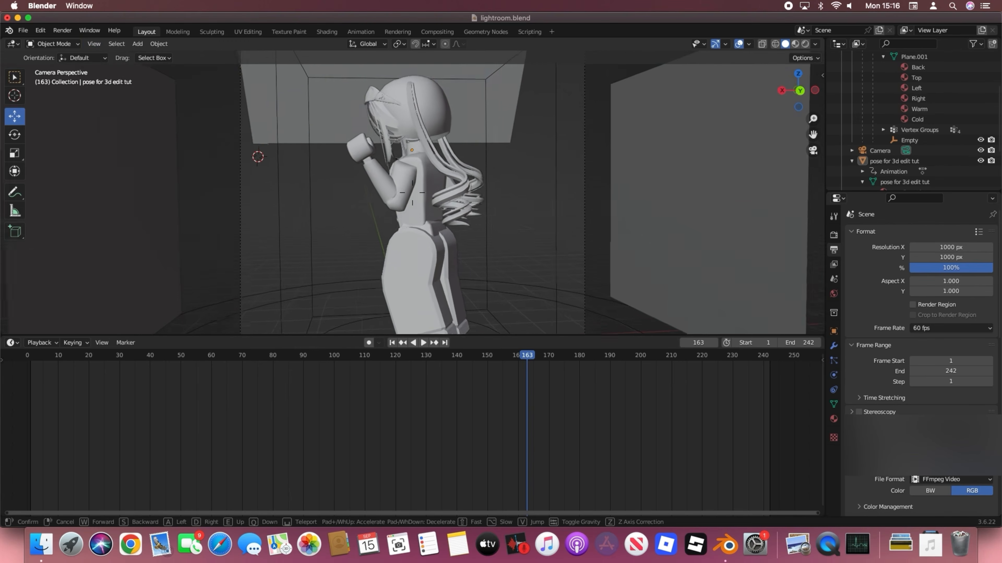
{"action": "key", "text": "w"}
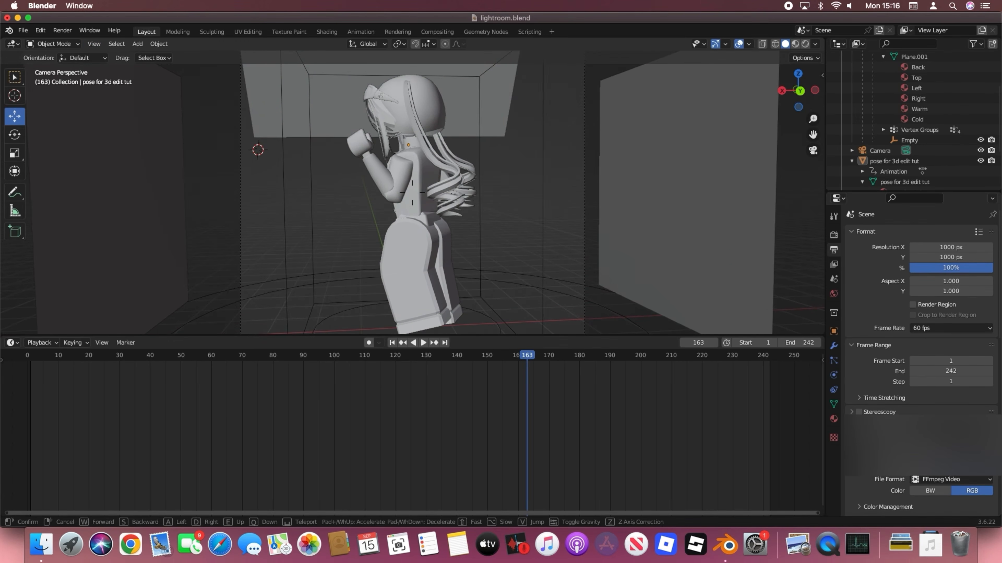
{"action": "left_click", "coordinate": [268, 388]}
{"action": "scroll", "coordinate": [401, 239], "scroll_direction": "down", "scroll_amount": 3}
{"action": "scroll", "coordinate": [400, 238], "scroll_direction": "up", "scroll_amount": 1}
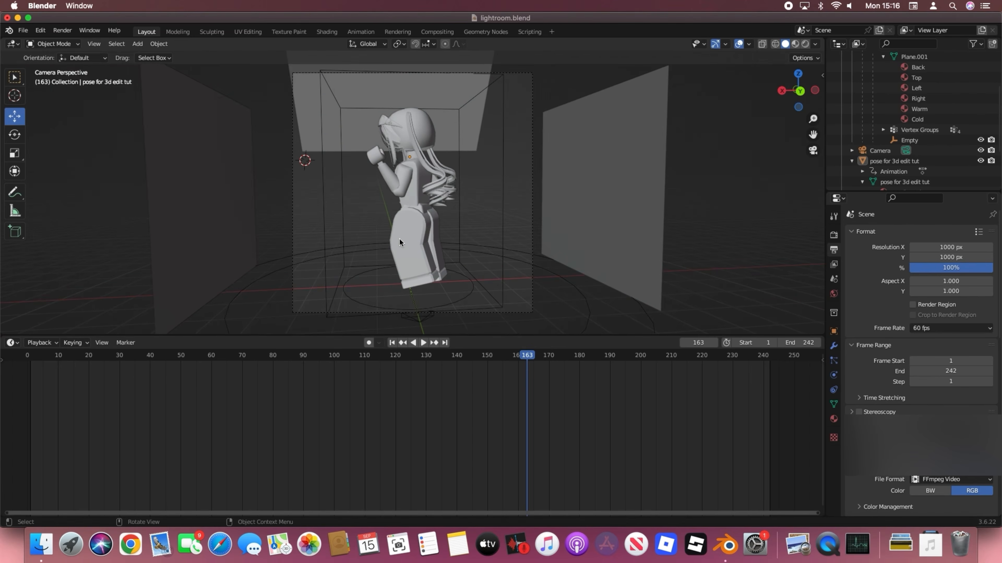
{"action": "left_click", "coordinate": [424, 343]}
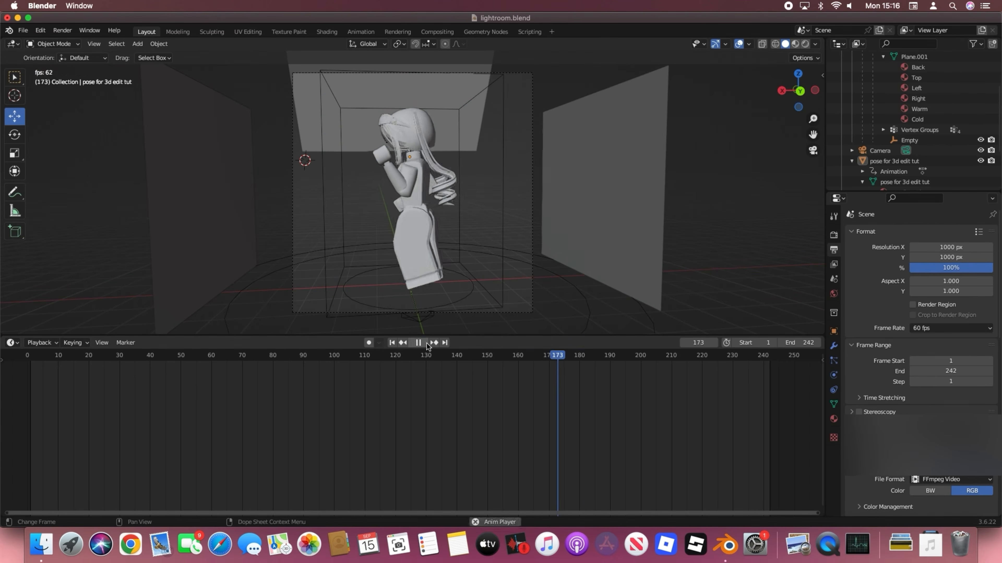
Stop the animation playback, and render the whole spin animation of the avatar with Render Animation
{"action": "left_click", "coordinate": [426, 343]}
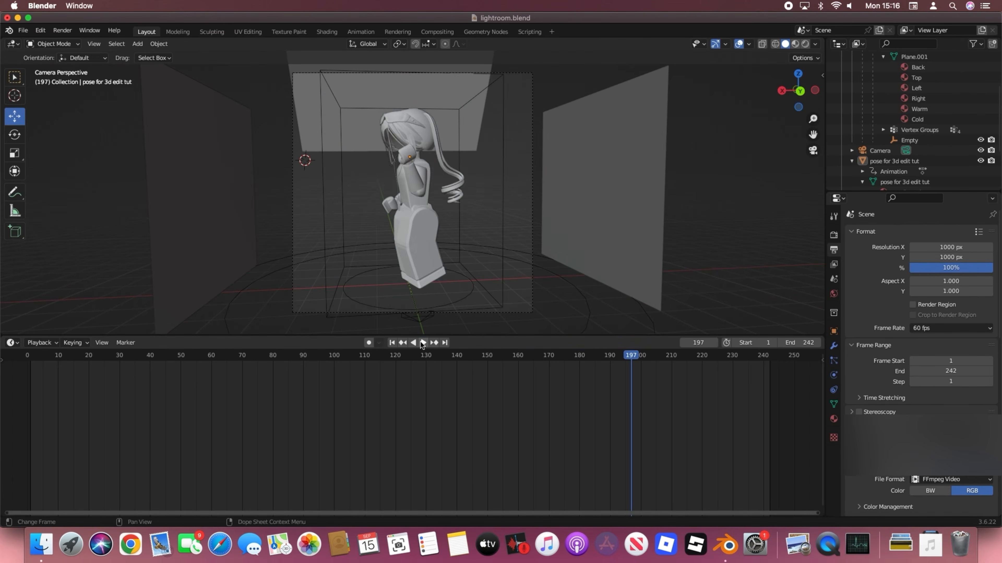
{"action": "left_click", "coordinate": [425, 160]}
{"action": "left_click", "coordinate": [74, 31]}
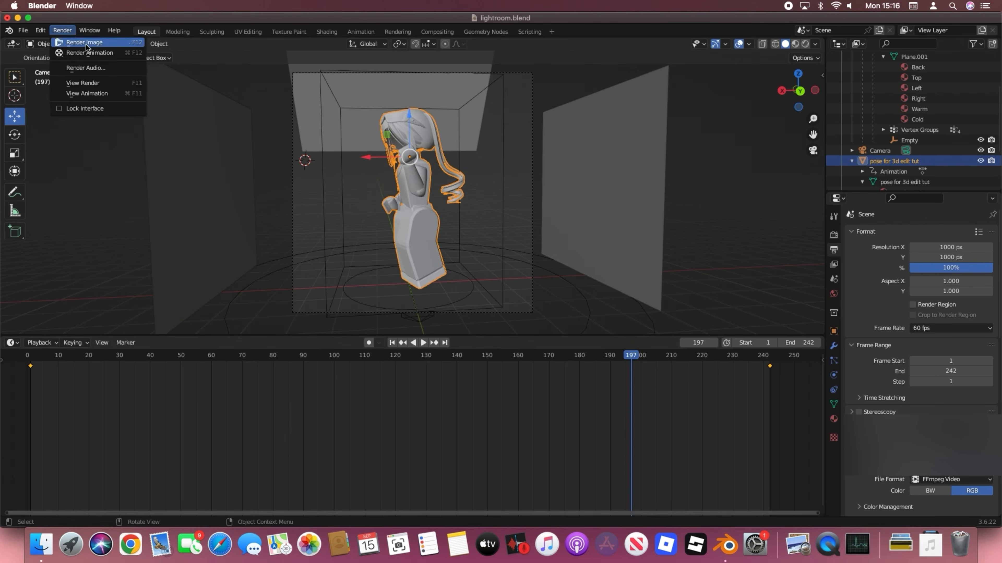
{"action": "left_click", "coordinate": [90, 52]}
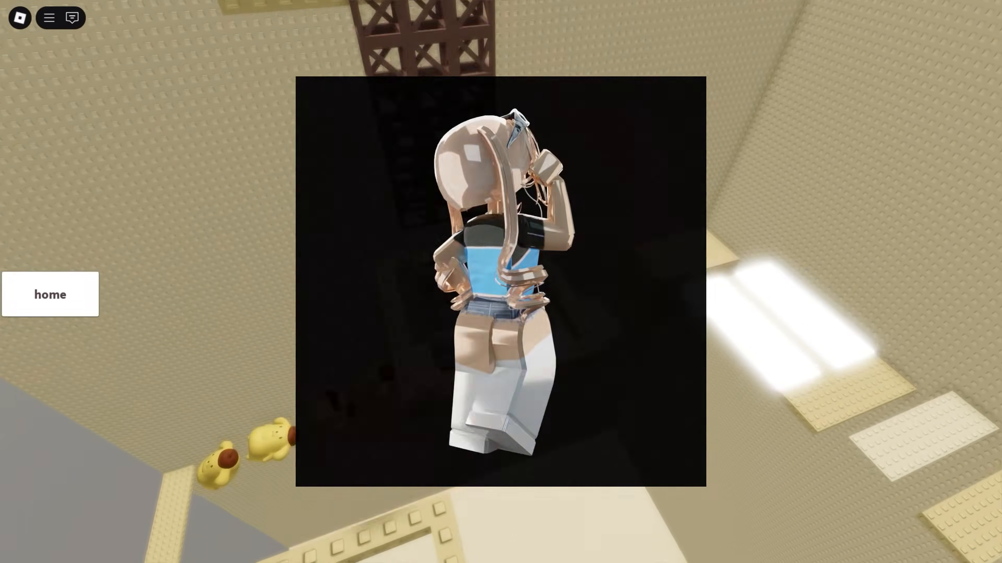
{"action": "key", "text": "w"}
{"action": "key", "text": "space"}
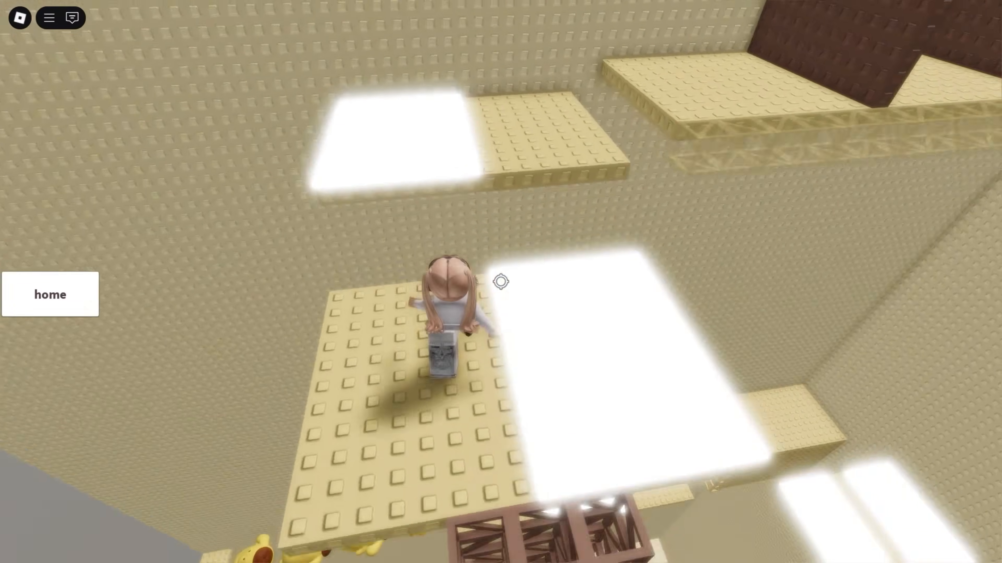
{"action": "key", "text": "w"}
{"action": "key", "text": "space"}
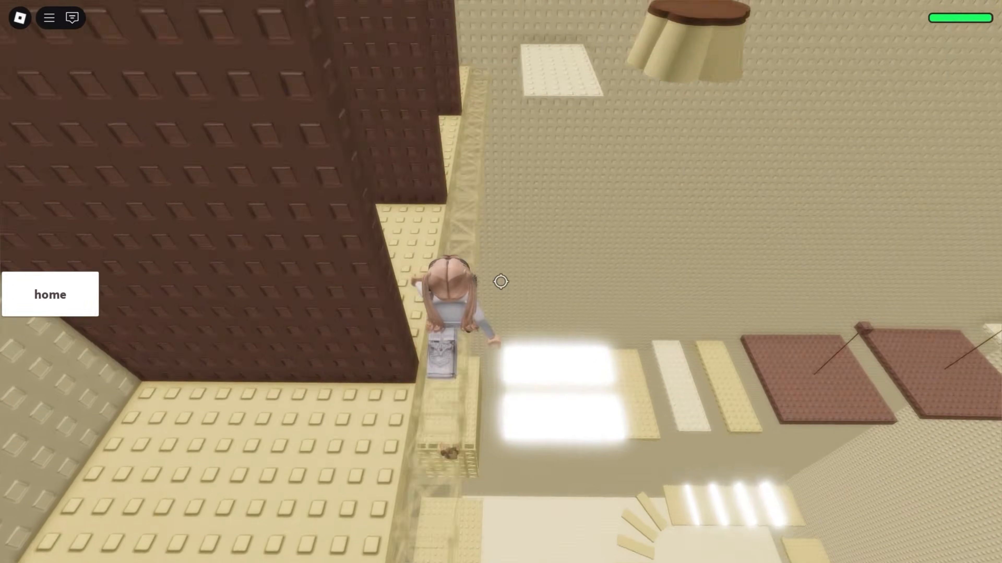
{"action": "key", "text": "w"}
{"action": "key", "text": "space"}
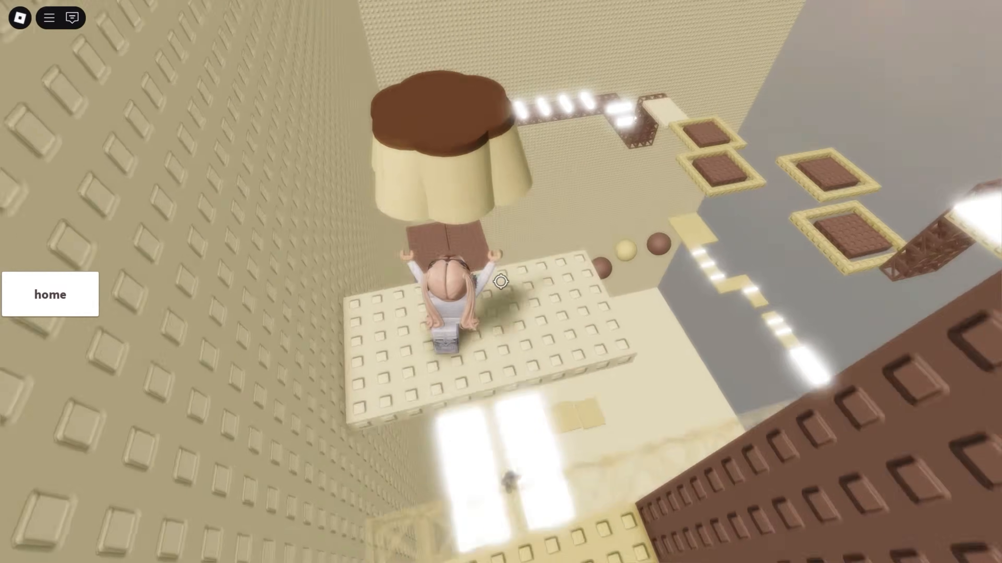
{"action": "key", "text": "w"}
{"action": "key", "text": "space"}
{"action": "key", "text": "space"}
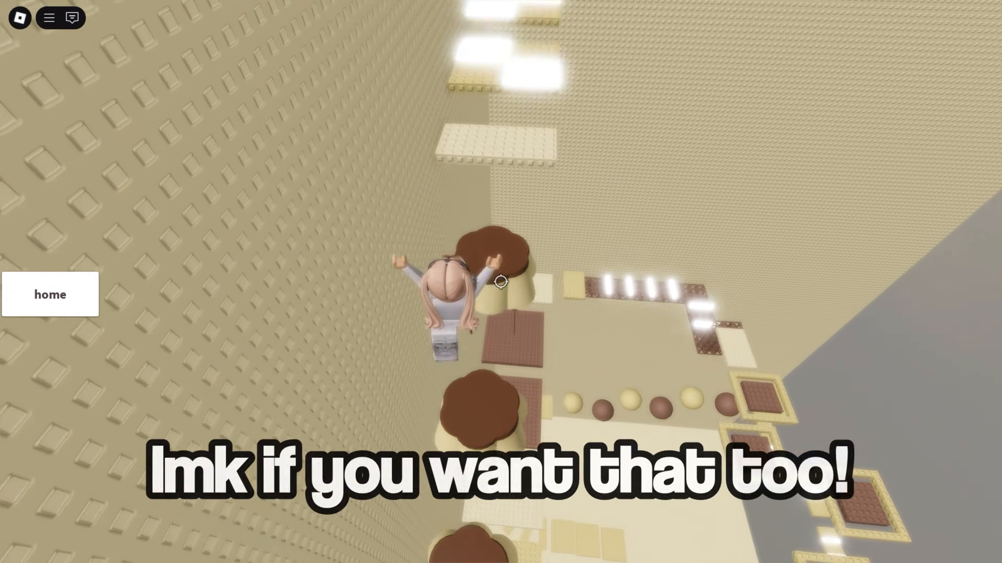
{"action": "key", "text": "w"}
{"action": "key", "text": "space"}
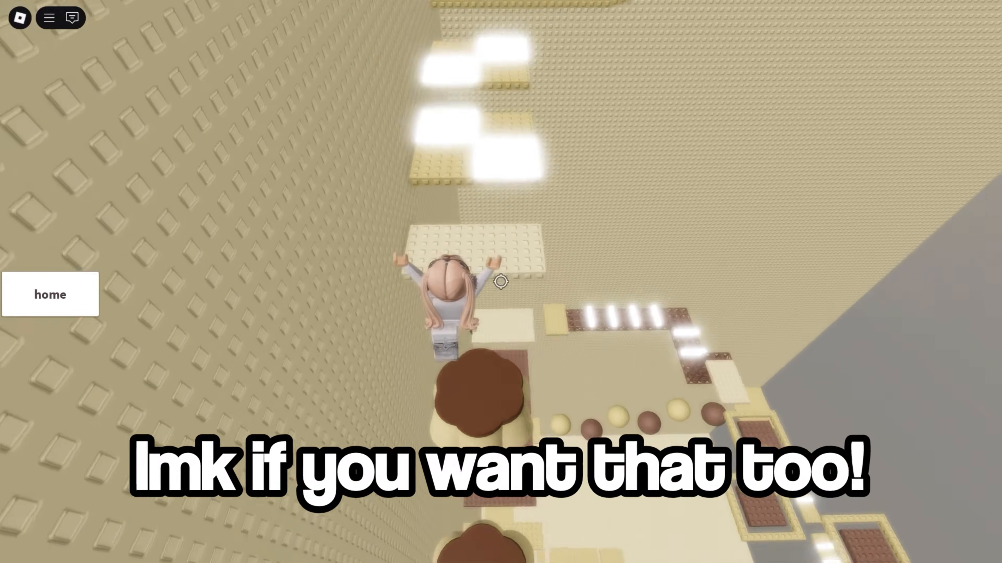
{"action": "key", "text": "w"}
{"action": "key", "text": "space"}
{"action": "key", "text": "space"}
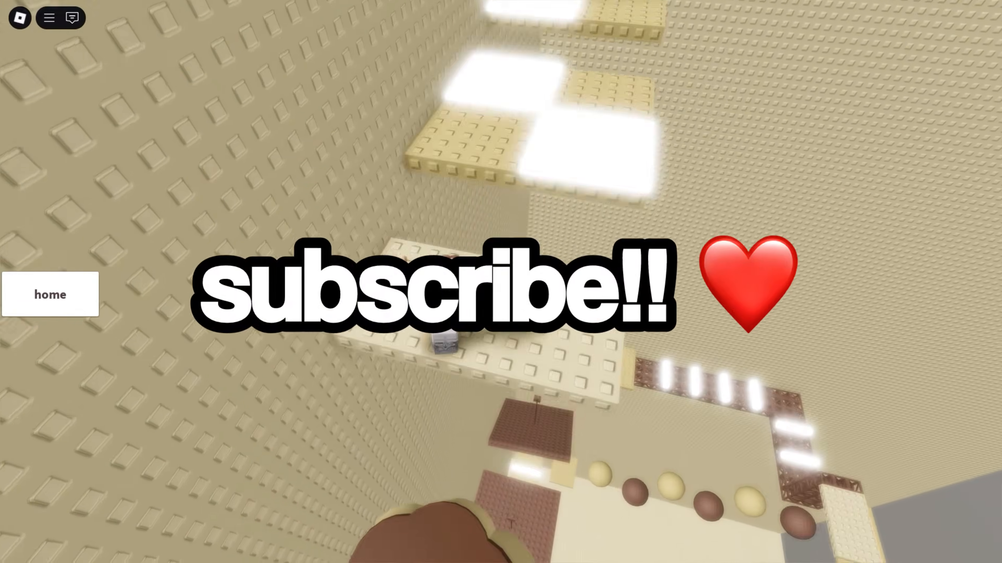
{"action": "key", "text": "w"}
{"action": "key", "text": "space"}
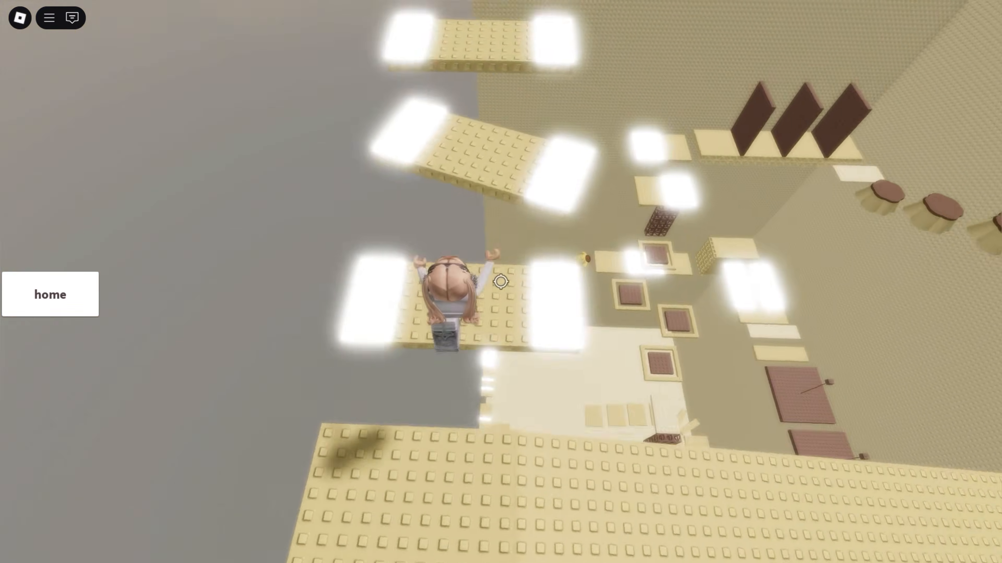
{"action": "key", "text": "w"}
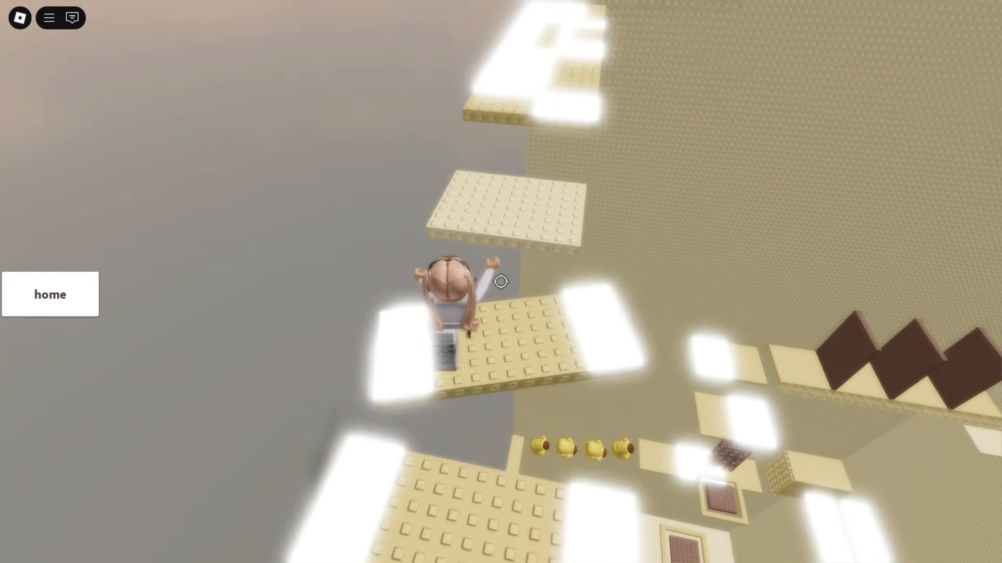
{"action": "key", "text": "space"}
{"action": "key", "text": "space"}
{"action": "key", "text": "w"}
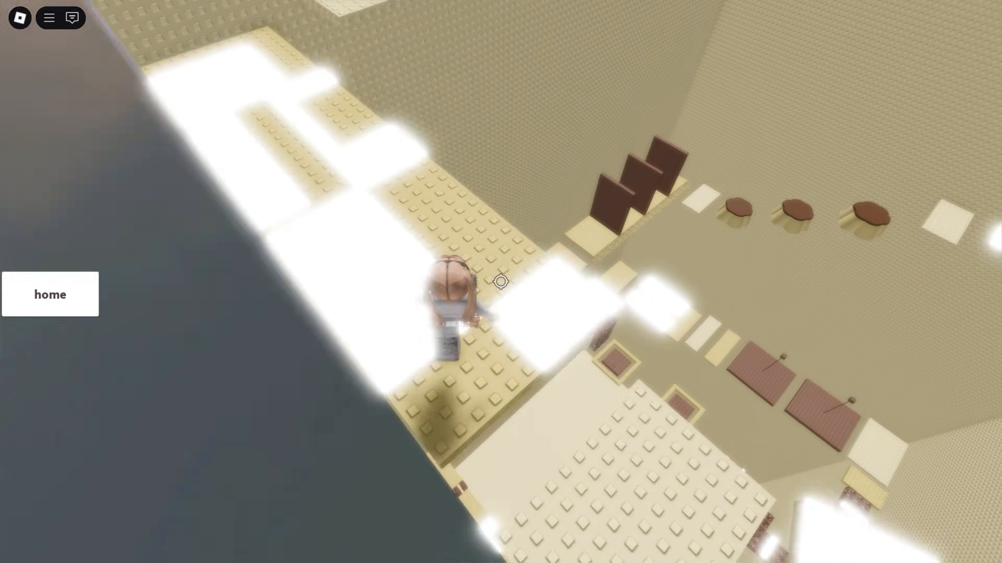
{"action": "key", "text": "space"}
{"action": "key", "text": "w"}
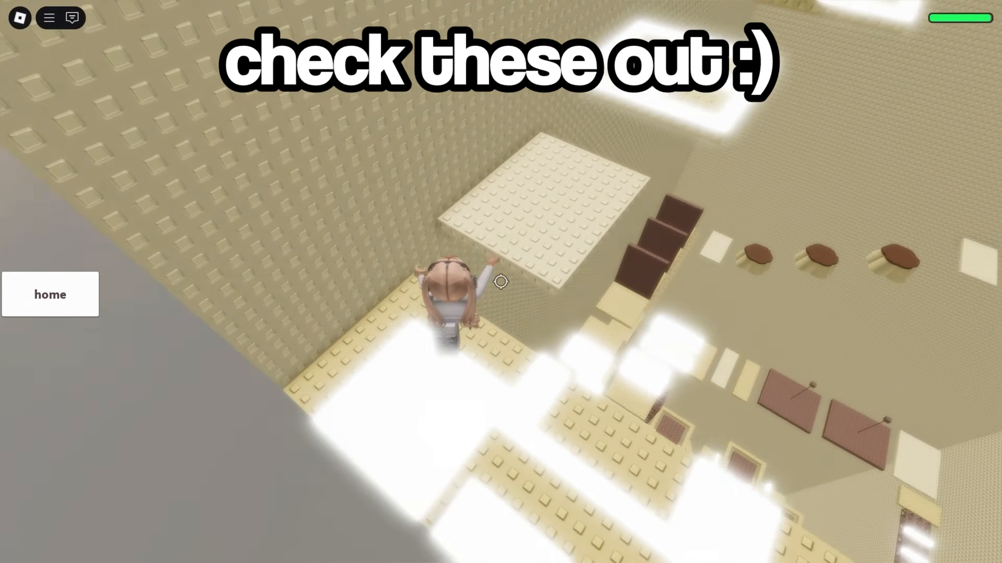
{"action": "key", "text": "w"}
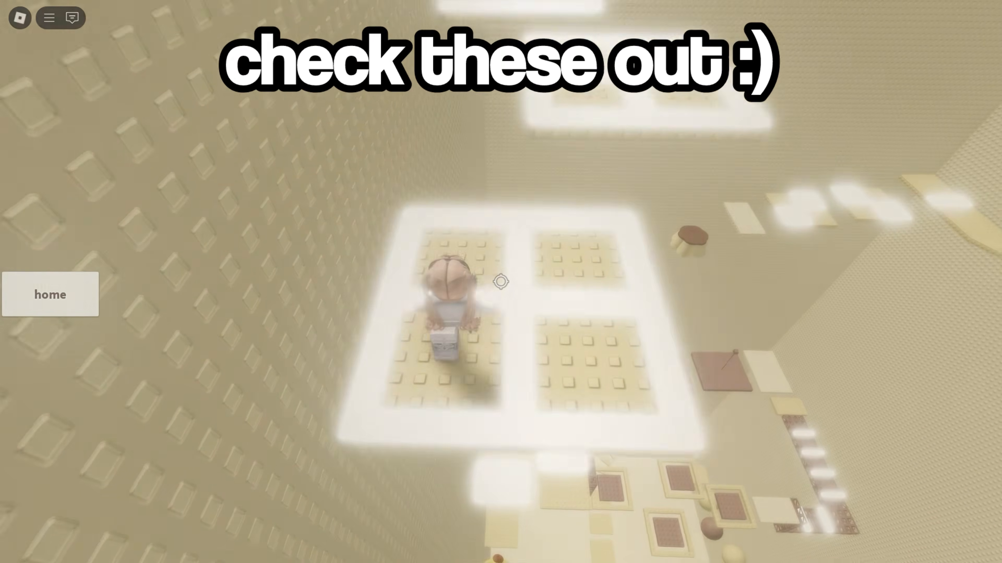